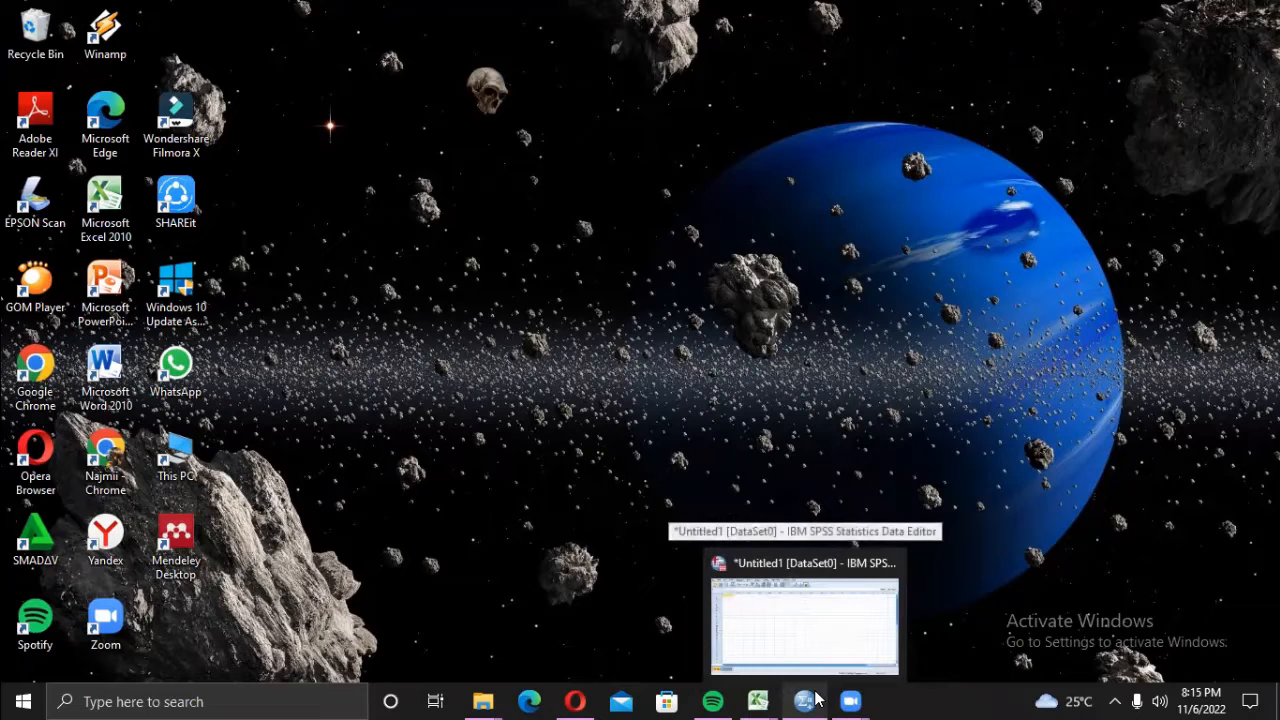
# Switch to SPSS and define the first variable as X with 0 decimals and the label "Kematangan Emosi".
pyautogui.click(813, 700)
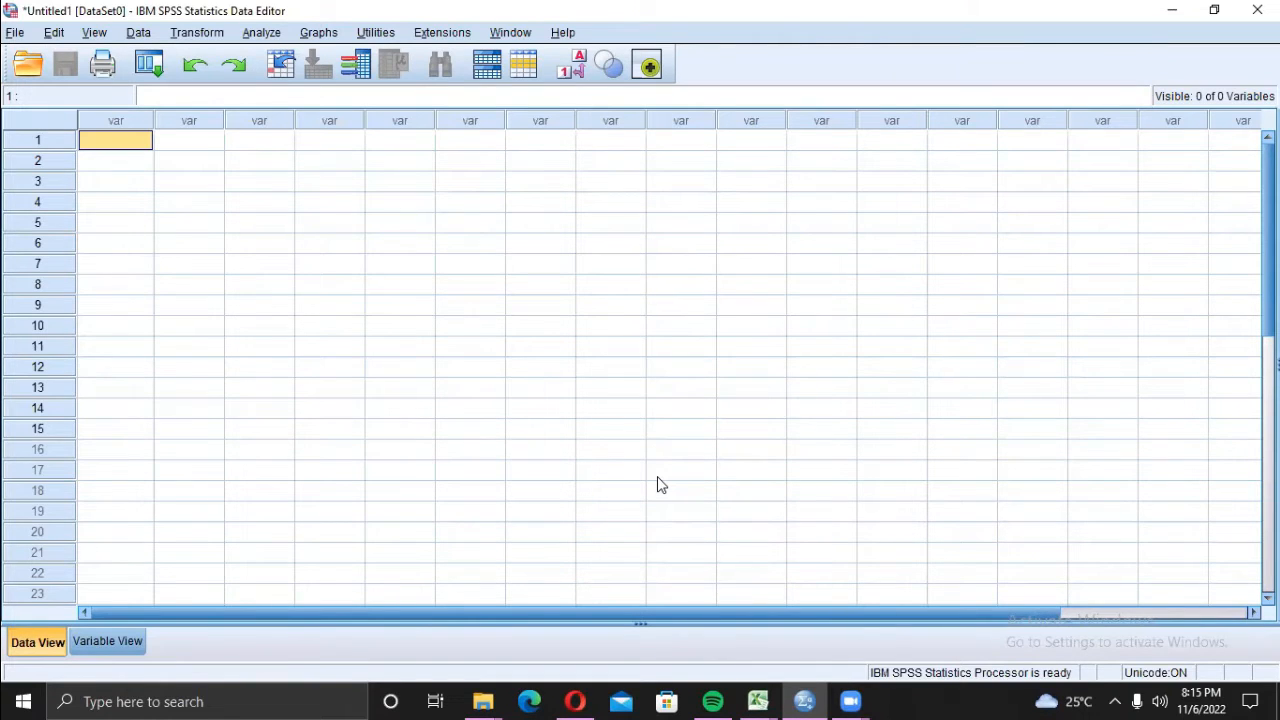
pyautogui.click(134, 640)
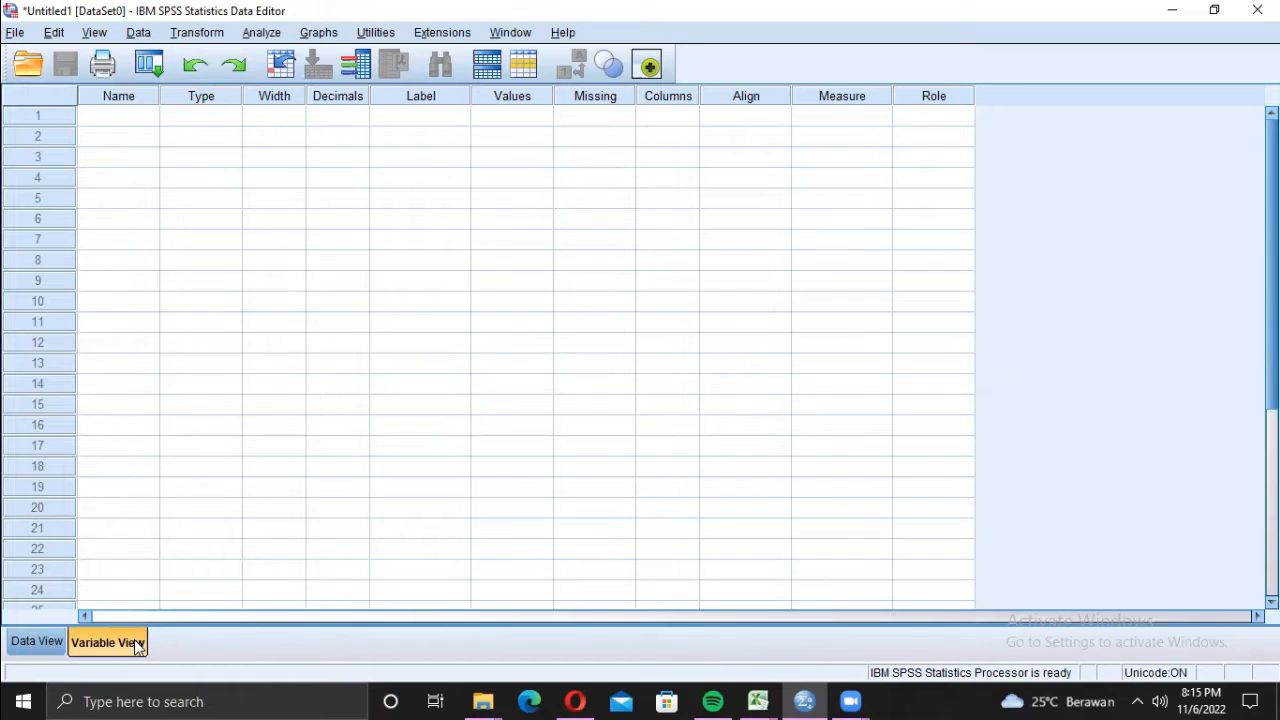
pyautogui.click(139, 121)
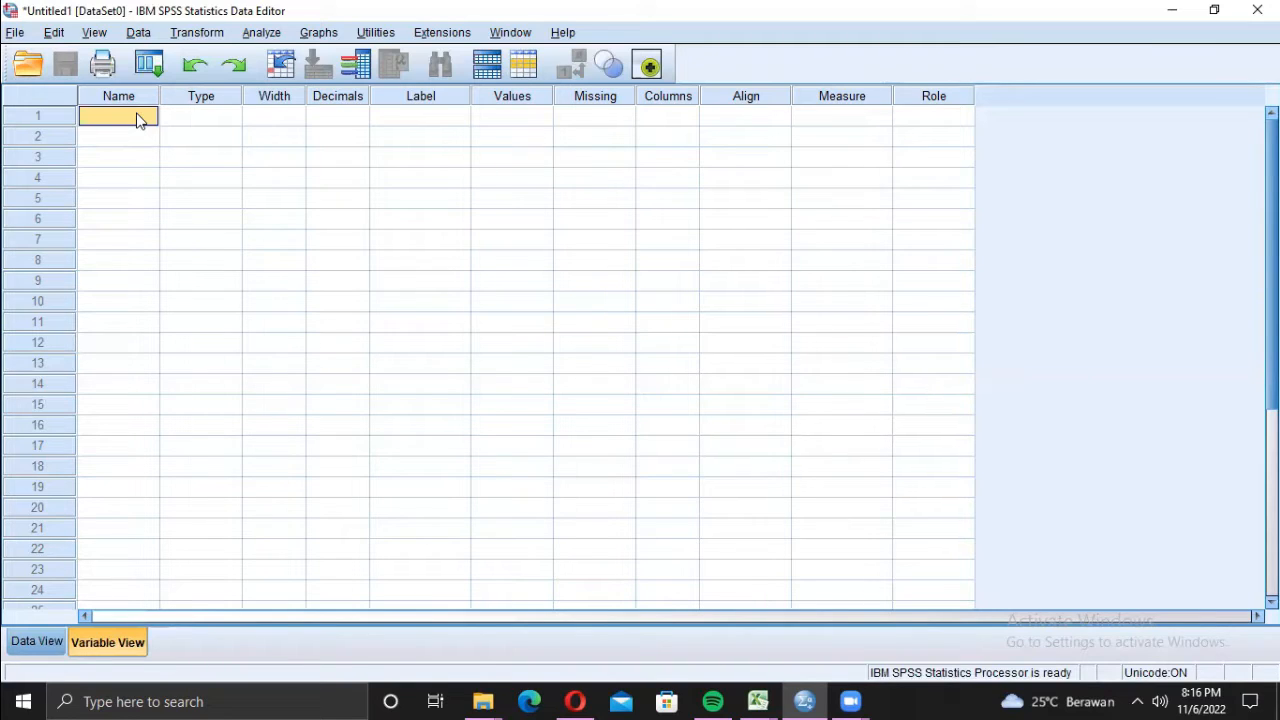
pyautogui.click(138, 116)
pyautogui.write('X')
pyautogui.click(331, 116)
pyautogui.press('BackSpace')
pyautogui.write('0')
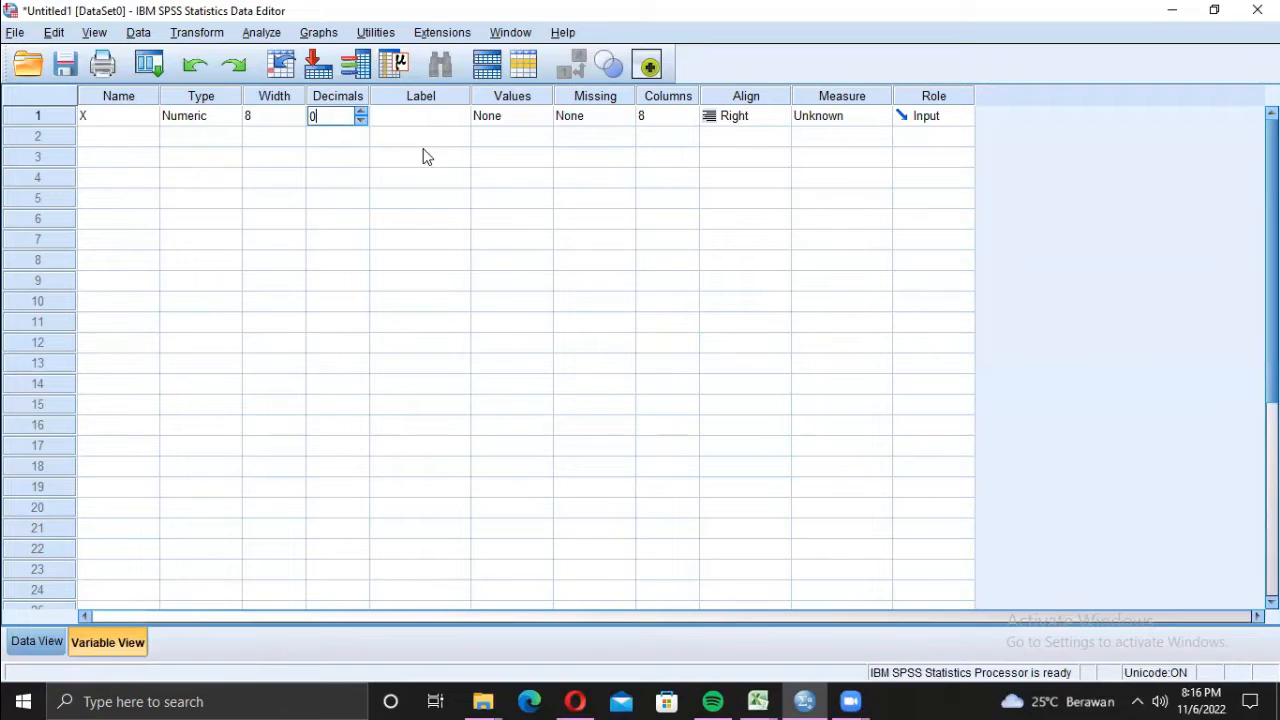
pyautogui.click(447, 125)
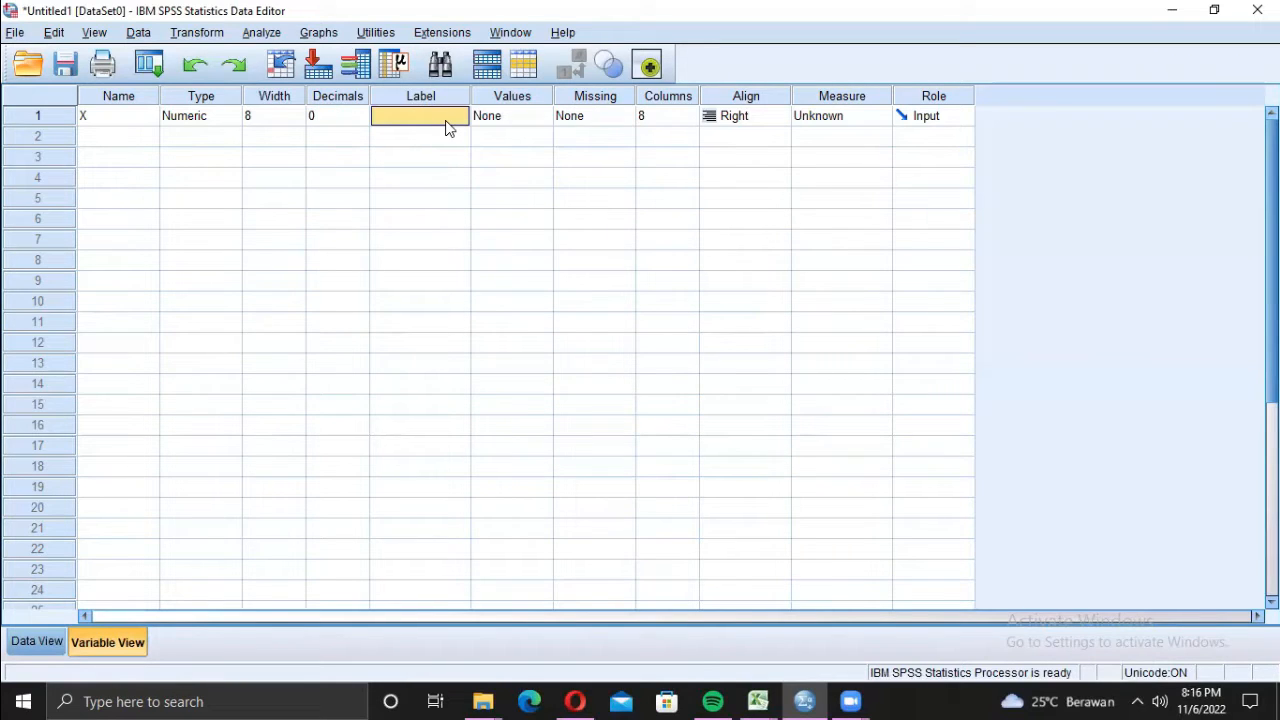
pyautogui.write('Kematangan Emosi')
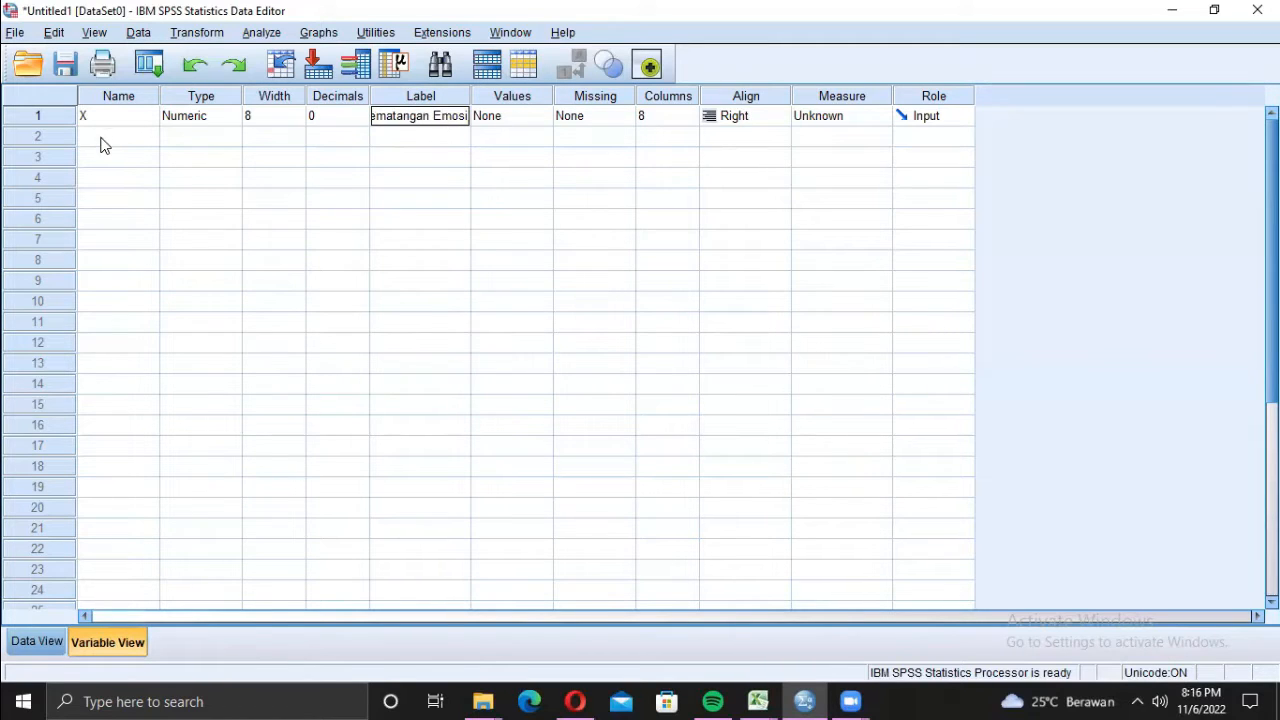
# Define the second variable as Y with 0 decimals and the label "Perilaku Asertif".
pyautogui.click(103, 140)
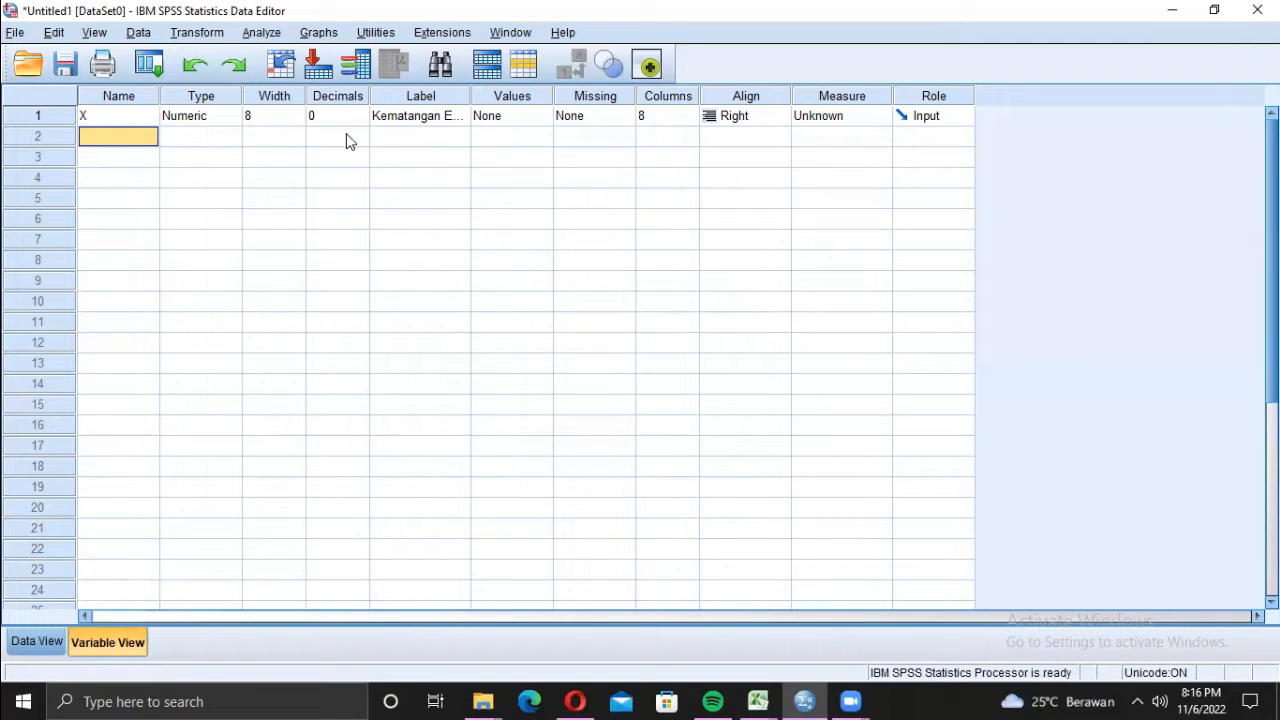
pyautogui.click(150, 134)
pyautogui.write('Y')
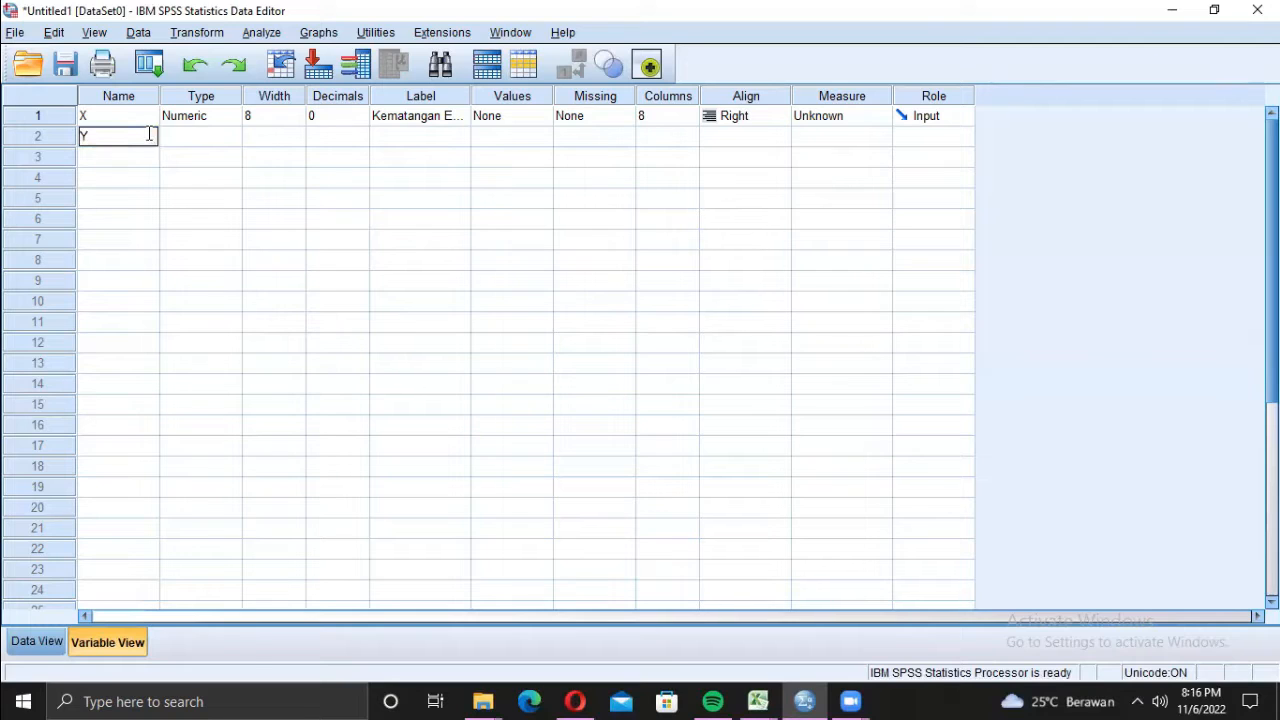
pyautogui.click(342, 136)
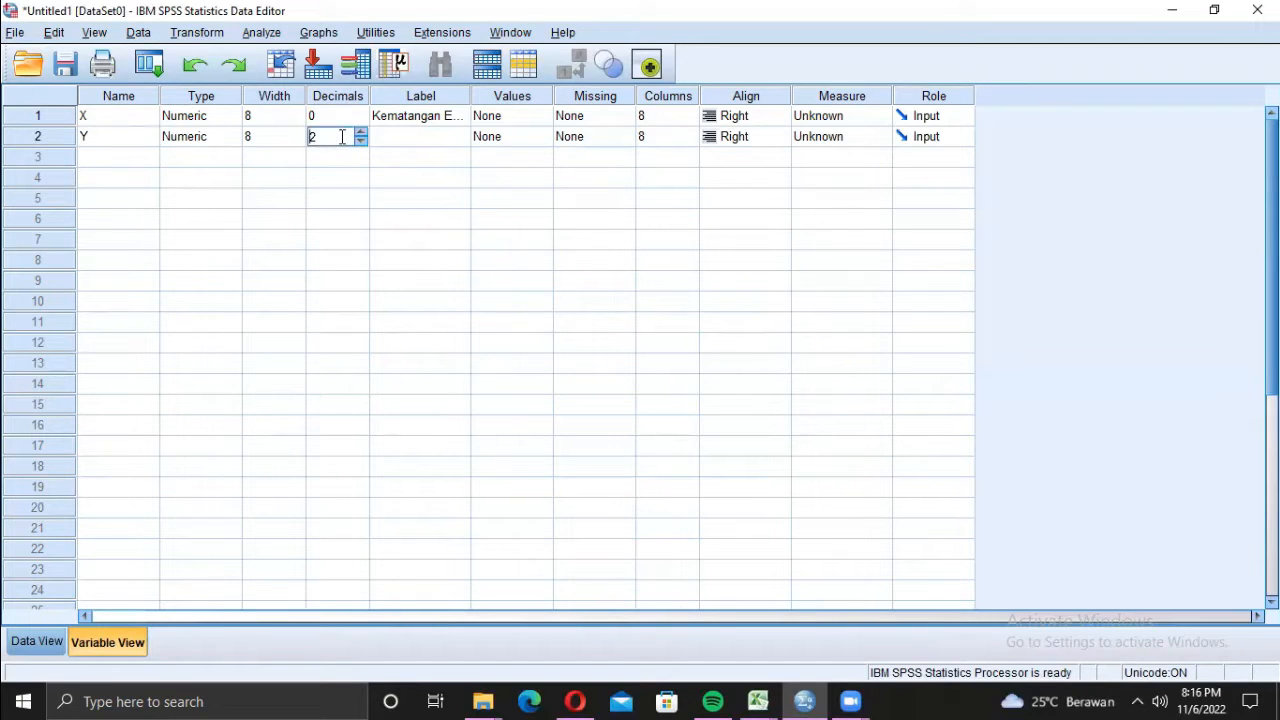
pyautogui.press('BackSpace')
pyautogui.write('0')
pyautogui.click(416, 147)
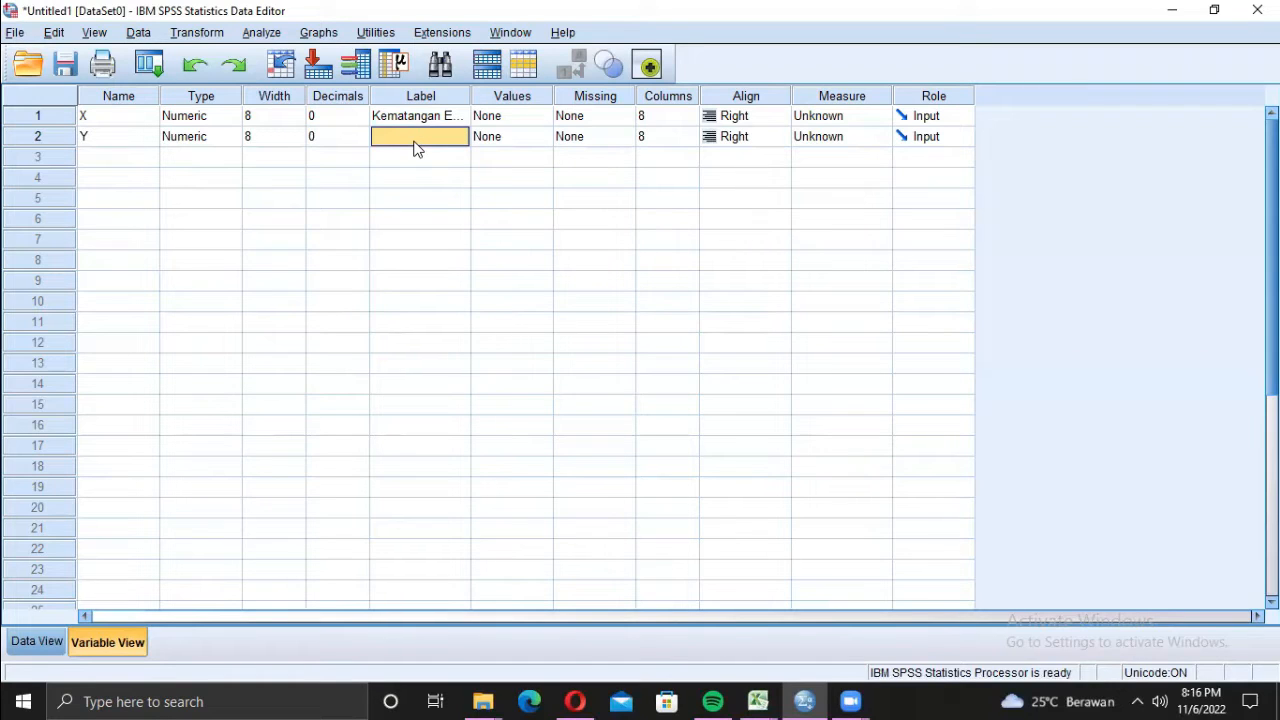
pyautogui.write('Peri')
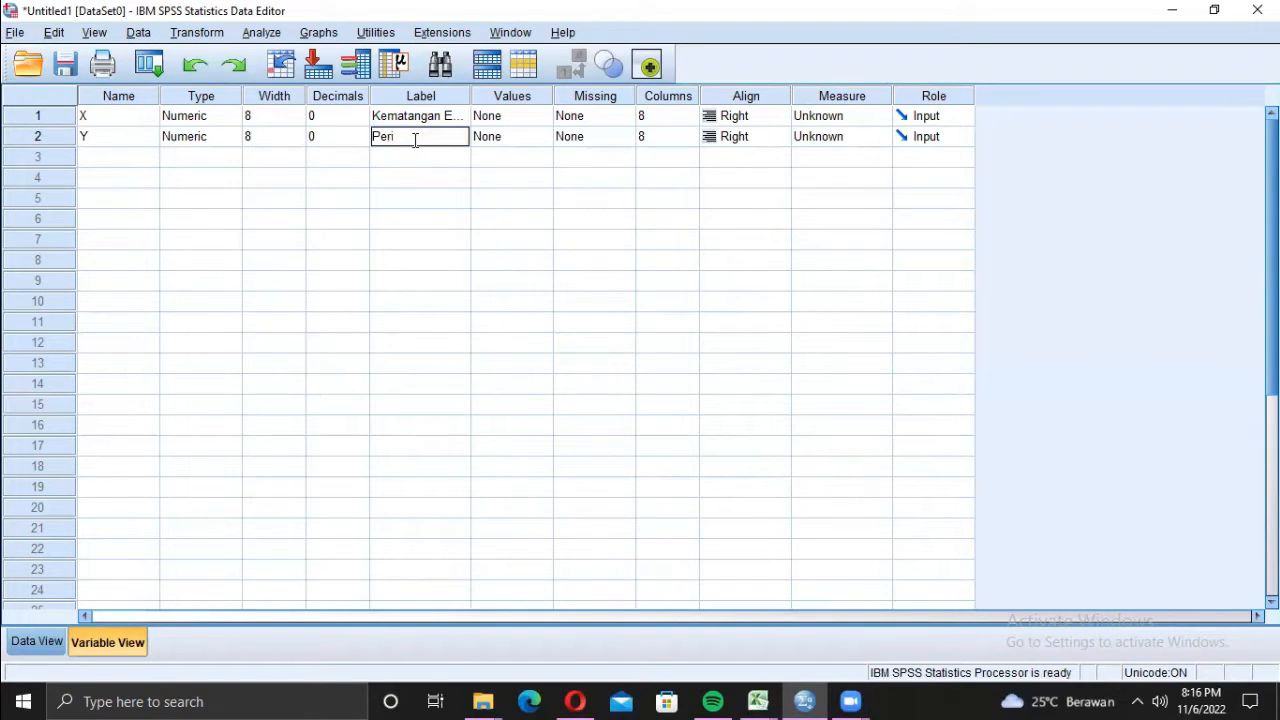
pyautogui.write('laku Asertif')
pyautogui.press('Up')
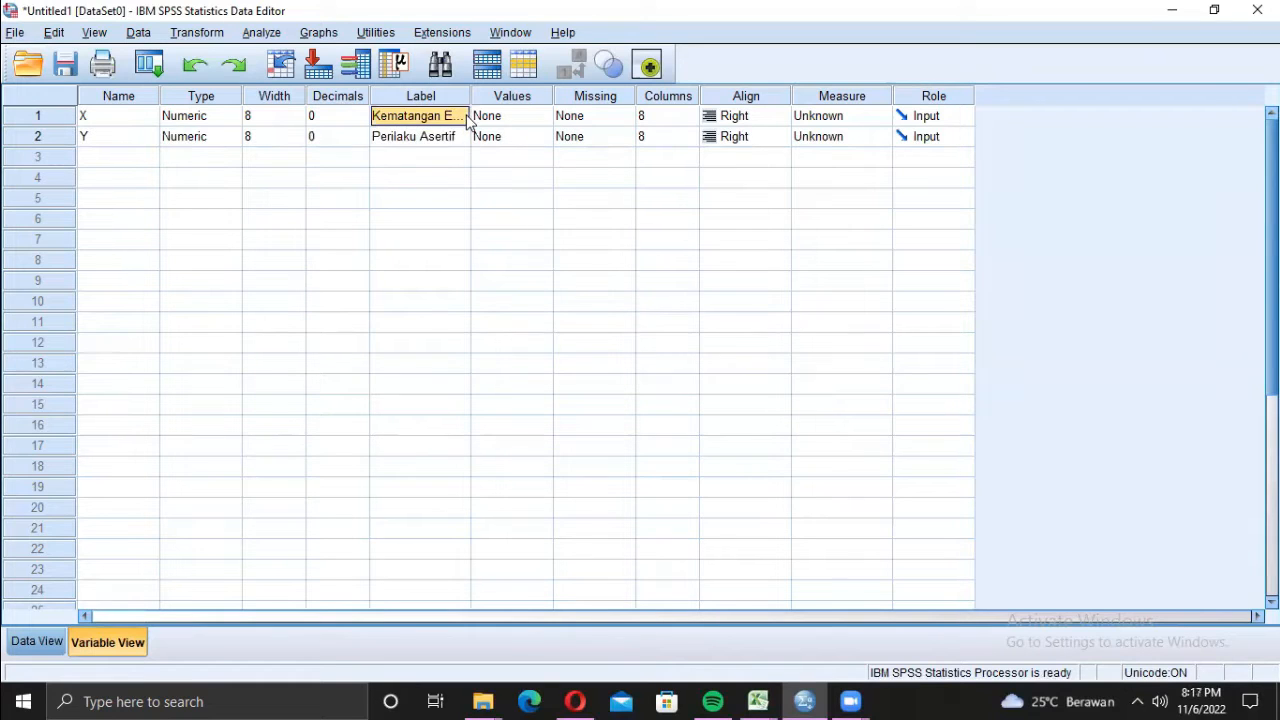
pyautogui.click(449, 140)
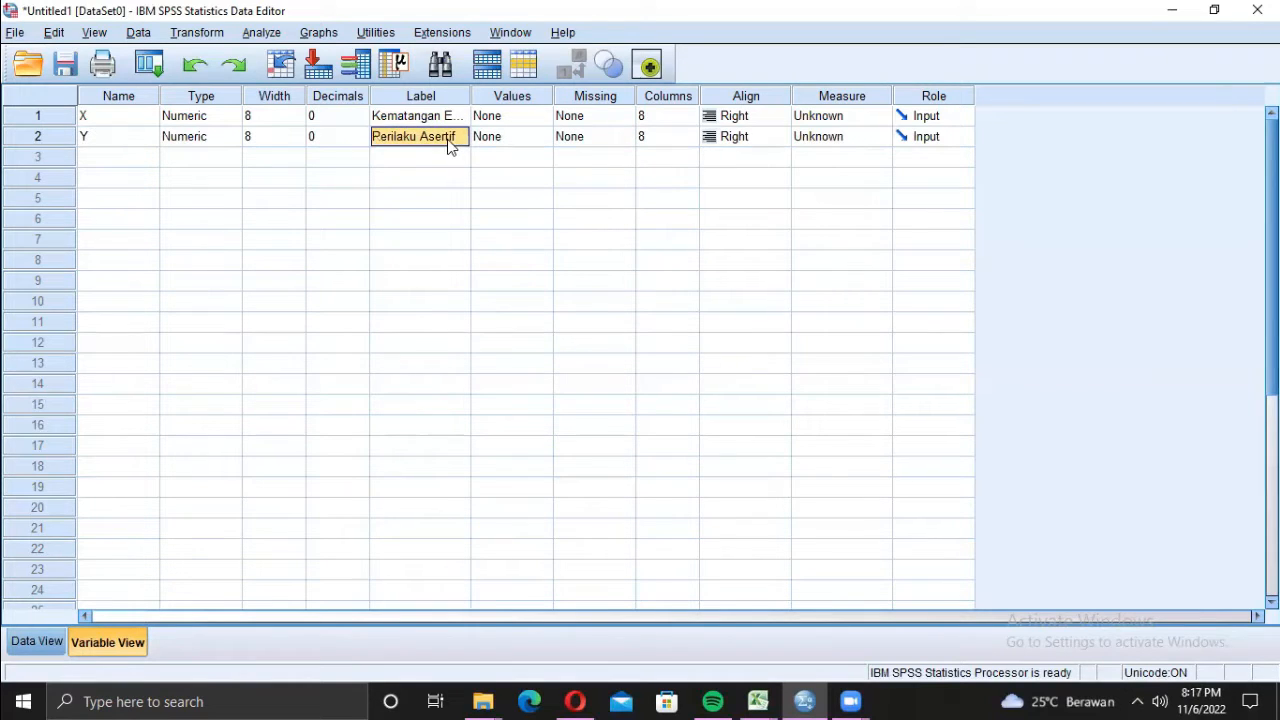
# Paste the copied scores into the X and Y data columns, starting at the first case.
pyautogui.click(33, 645)
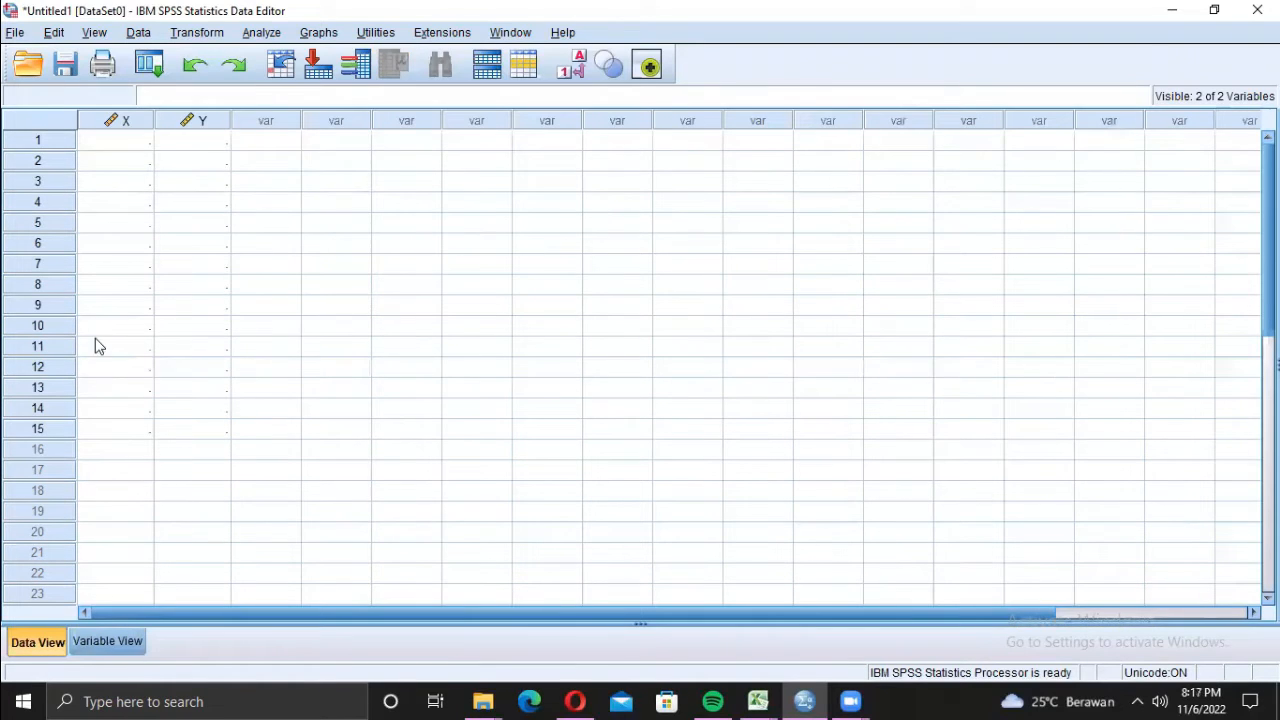
pyautogui.click(147, 144)
pyautogui.hotkey('ctrl', 'v')
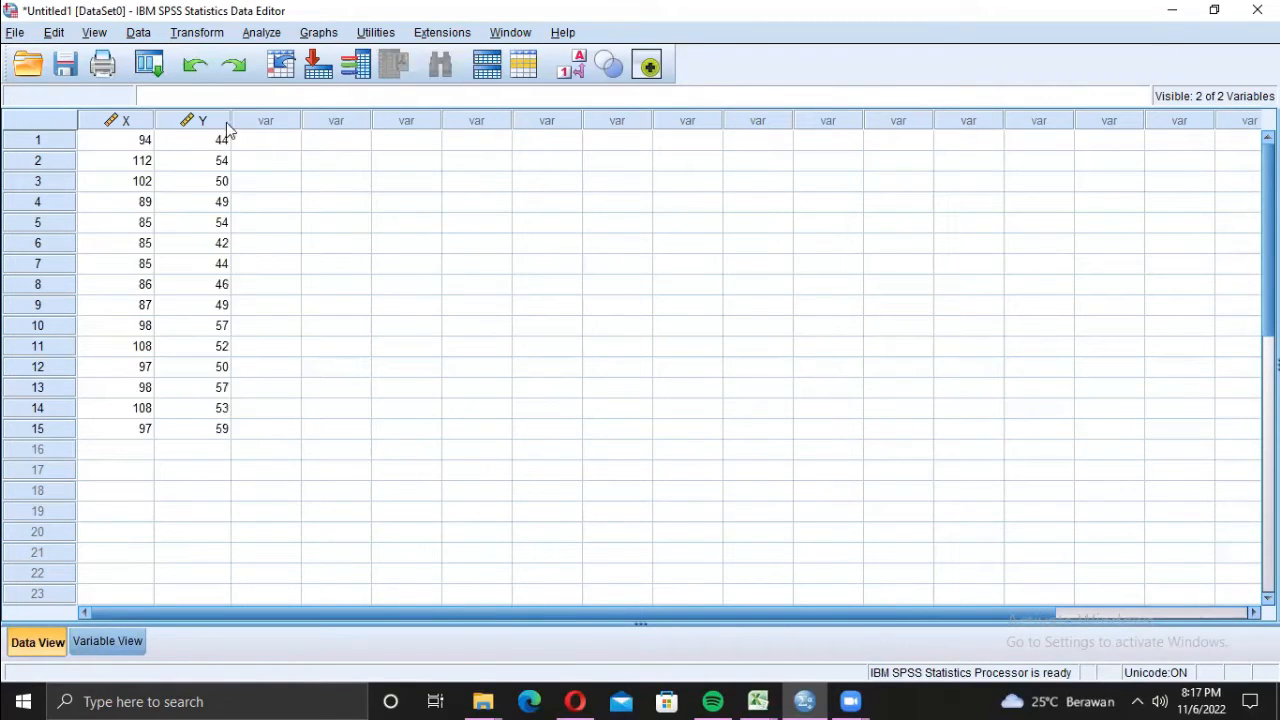
pyautogui.click(393, 209)
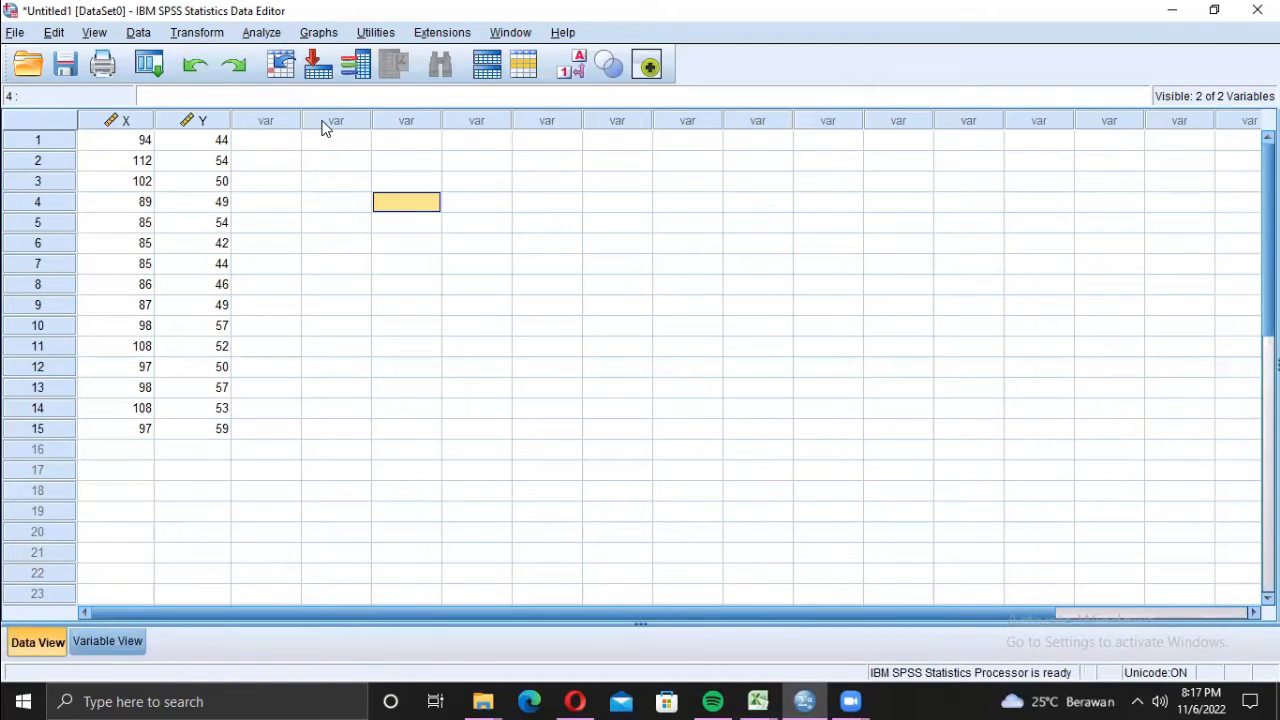
# Start an Explore analysis with Kematangan Emosi and Perilaku Asertif as the dependent variables.
pyautogui.click(262, 33)
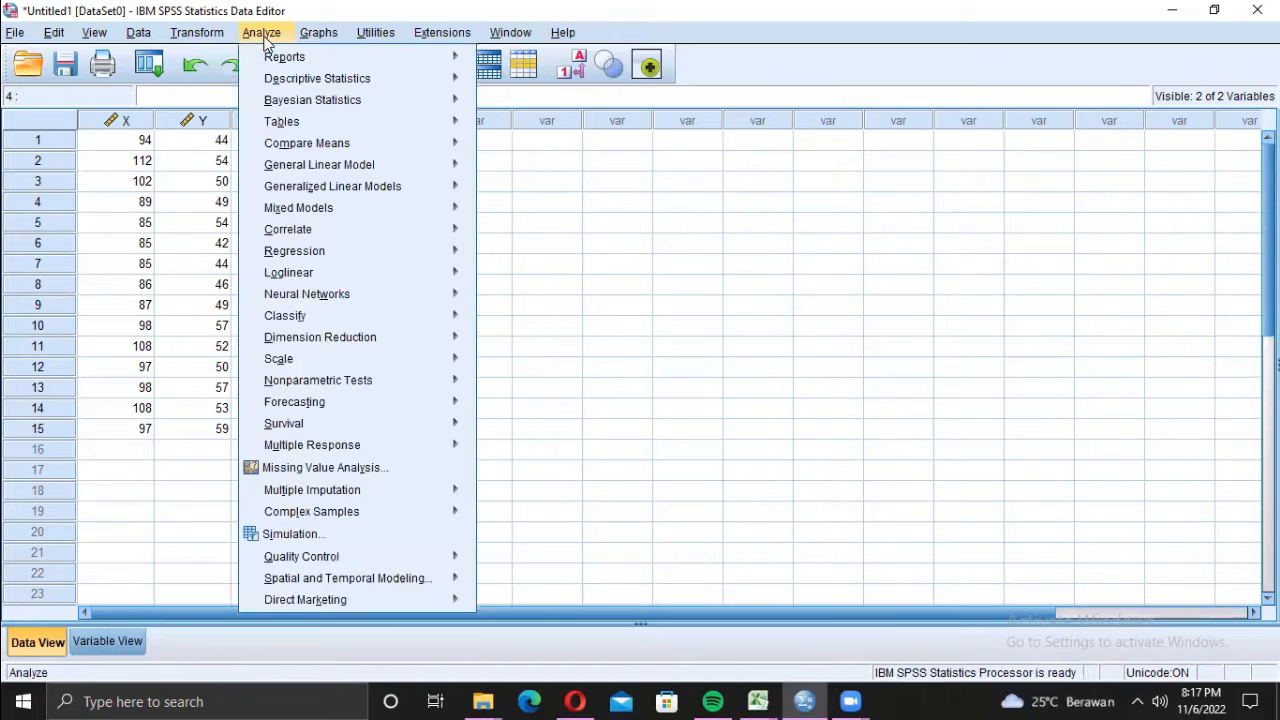
pyautogui.moveTo(305, 84)
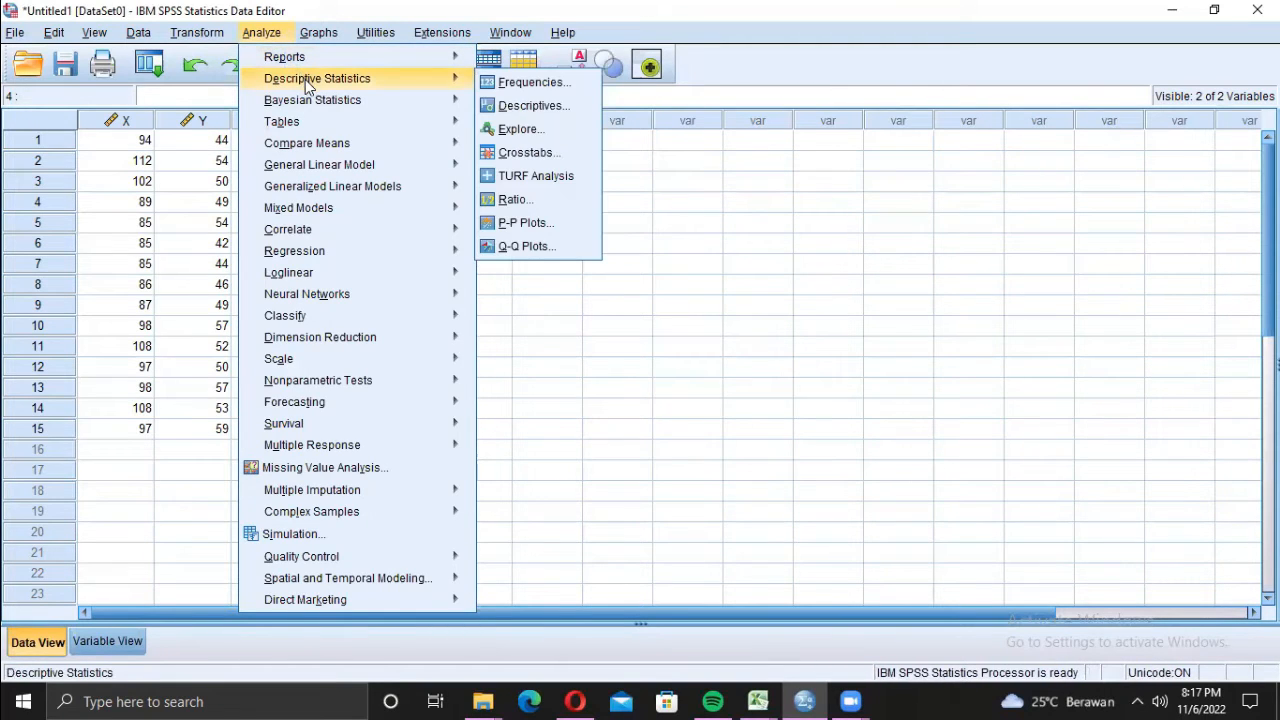
pyautogui.moveTo(462, 96)
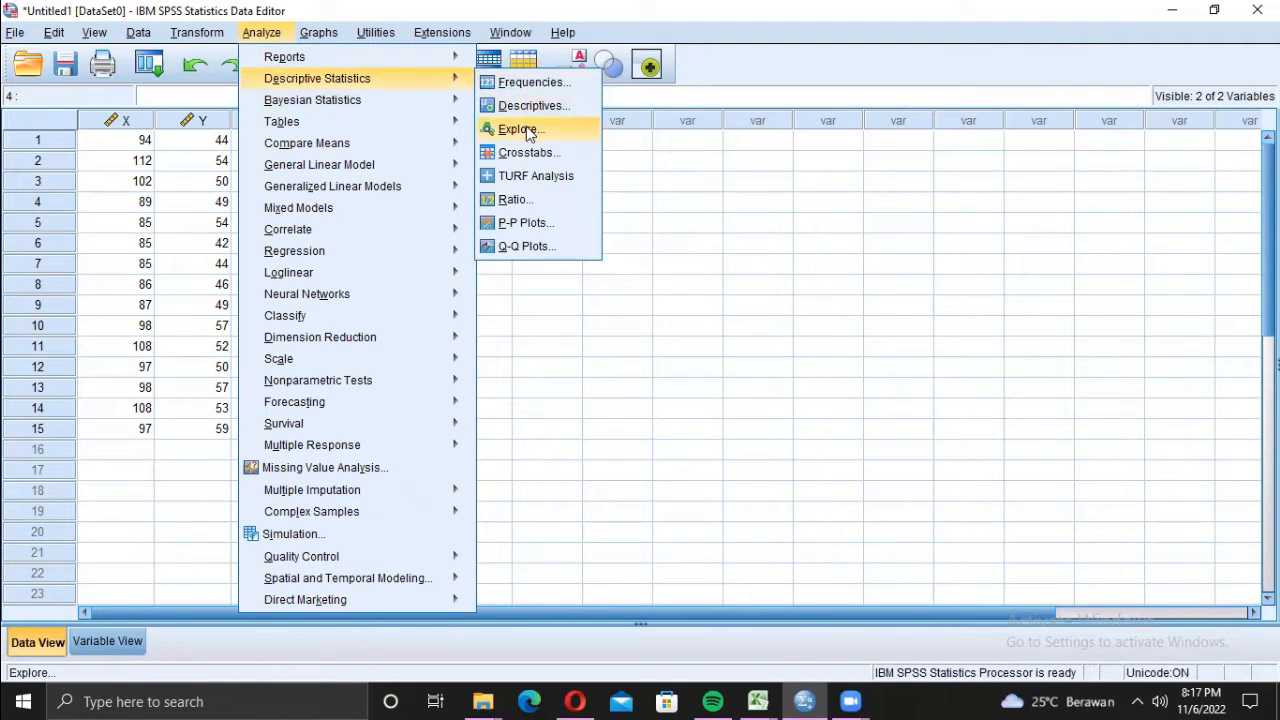
pyautogui.click(520, 126)
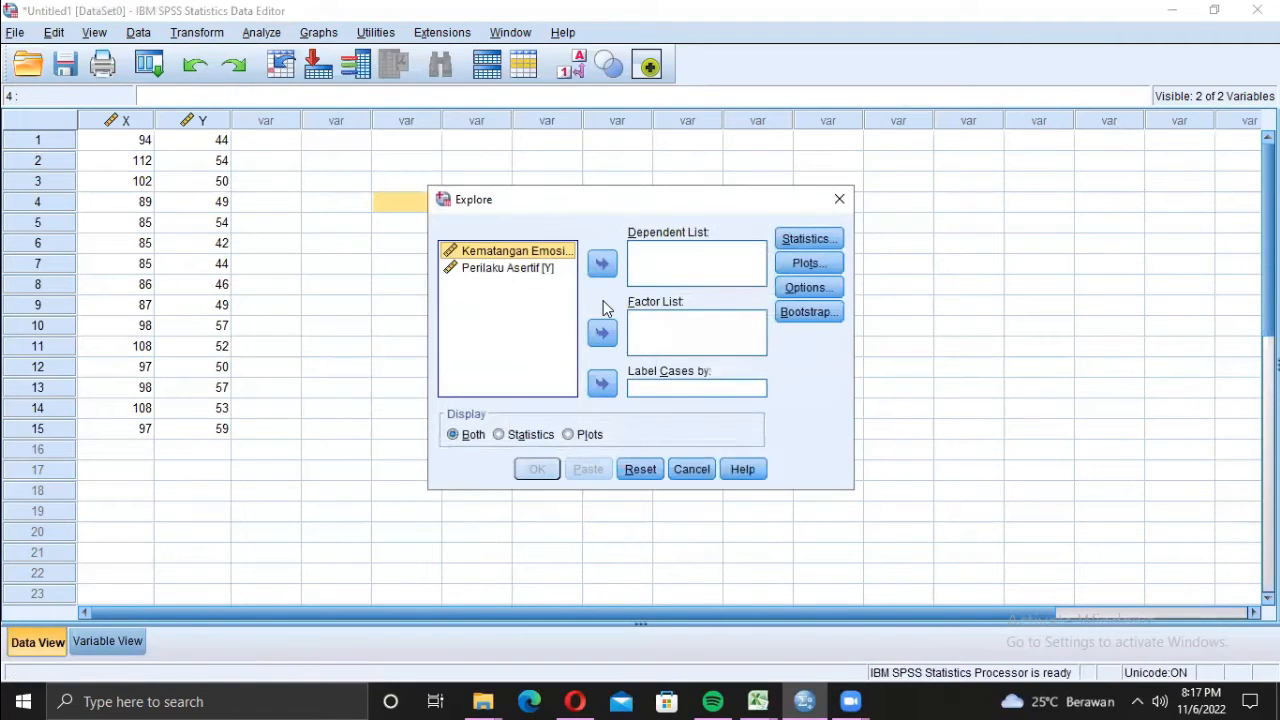
pyautogui.hotkey('shift', 'Down')
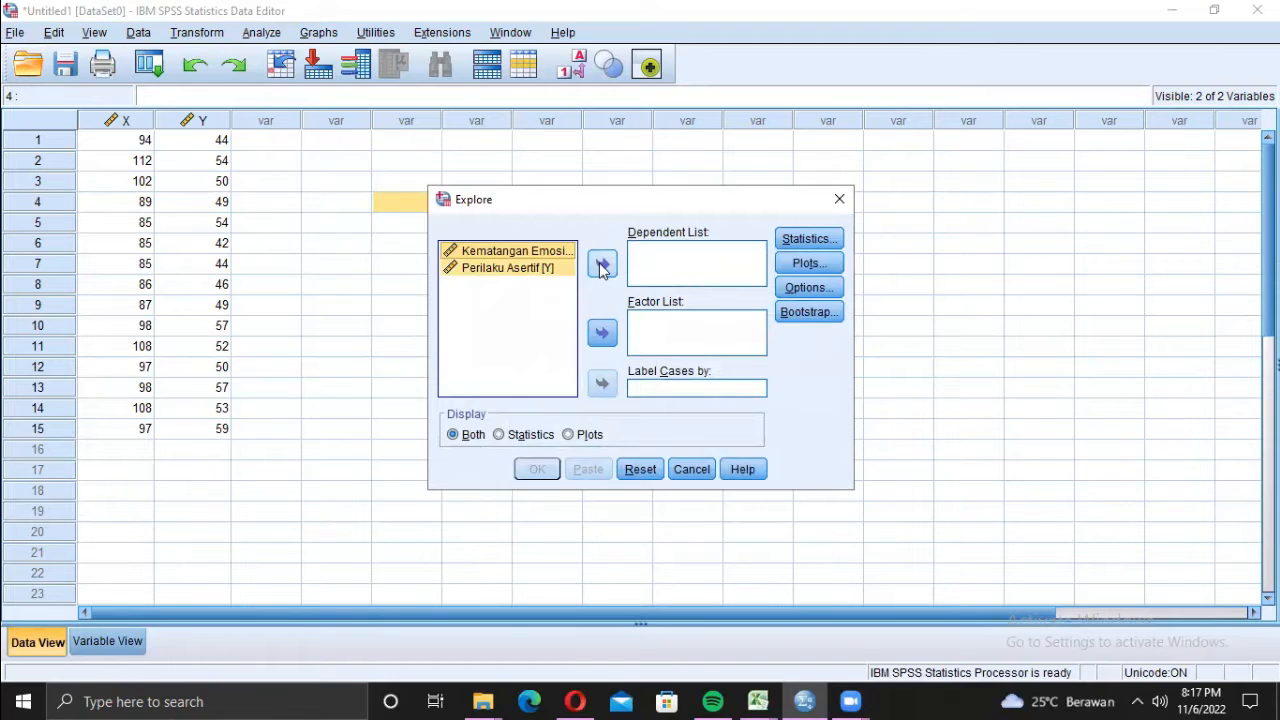
pyautogui.click(601, 266)
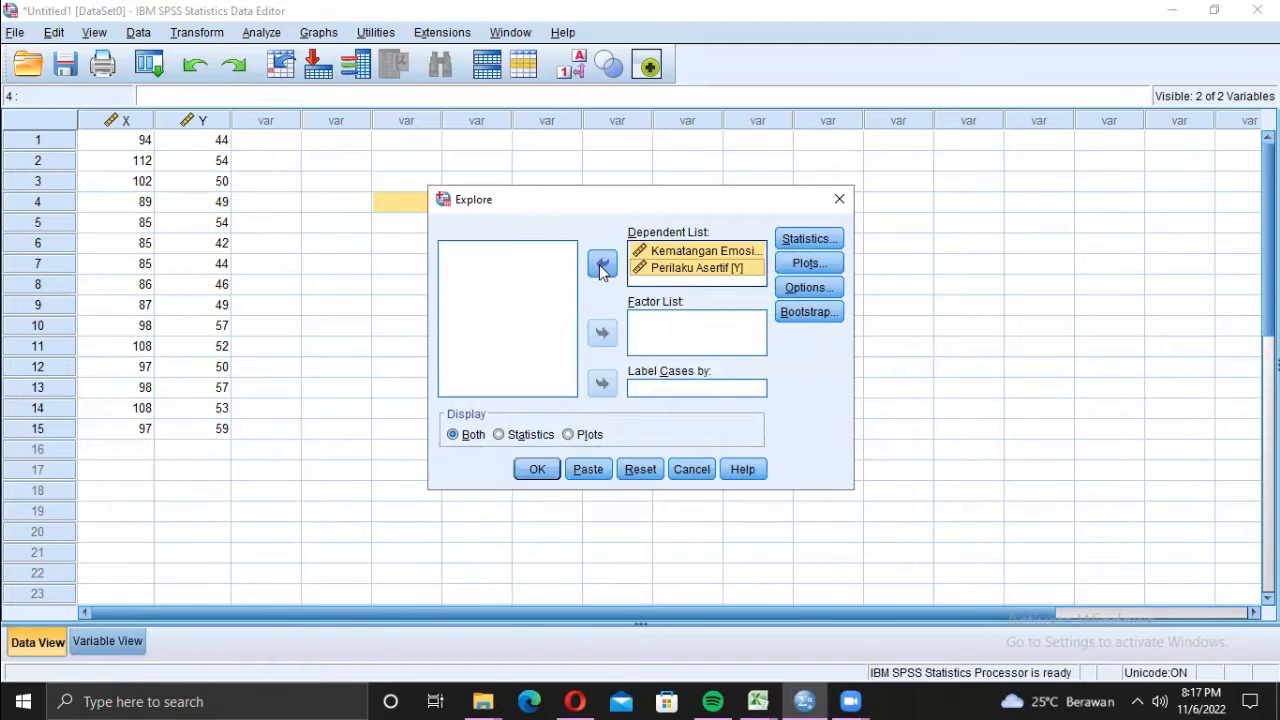
# Include normality plots with tests in the Explore analysis and run it.
pyautogui.click(801, 265)
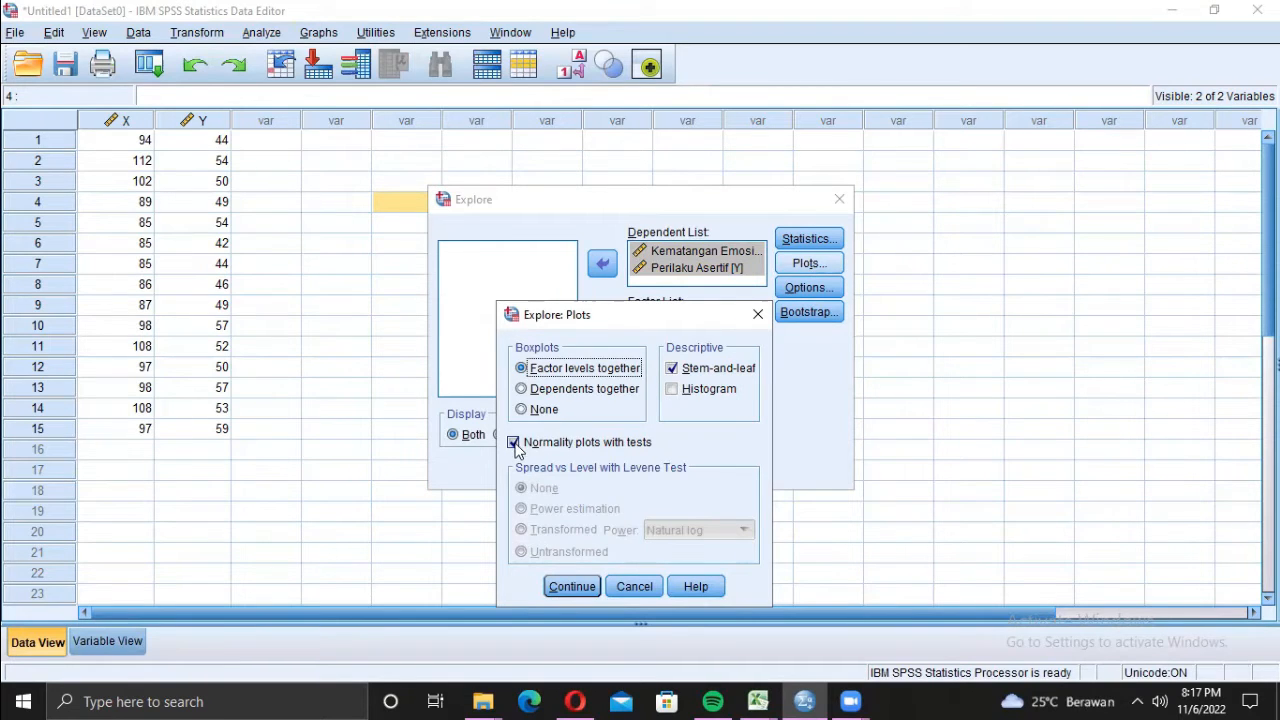
pyautogui.click(563, 585)
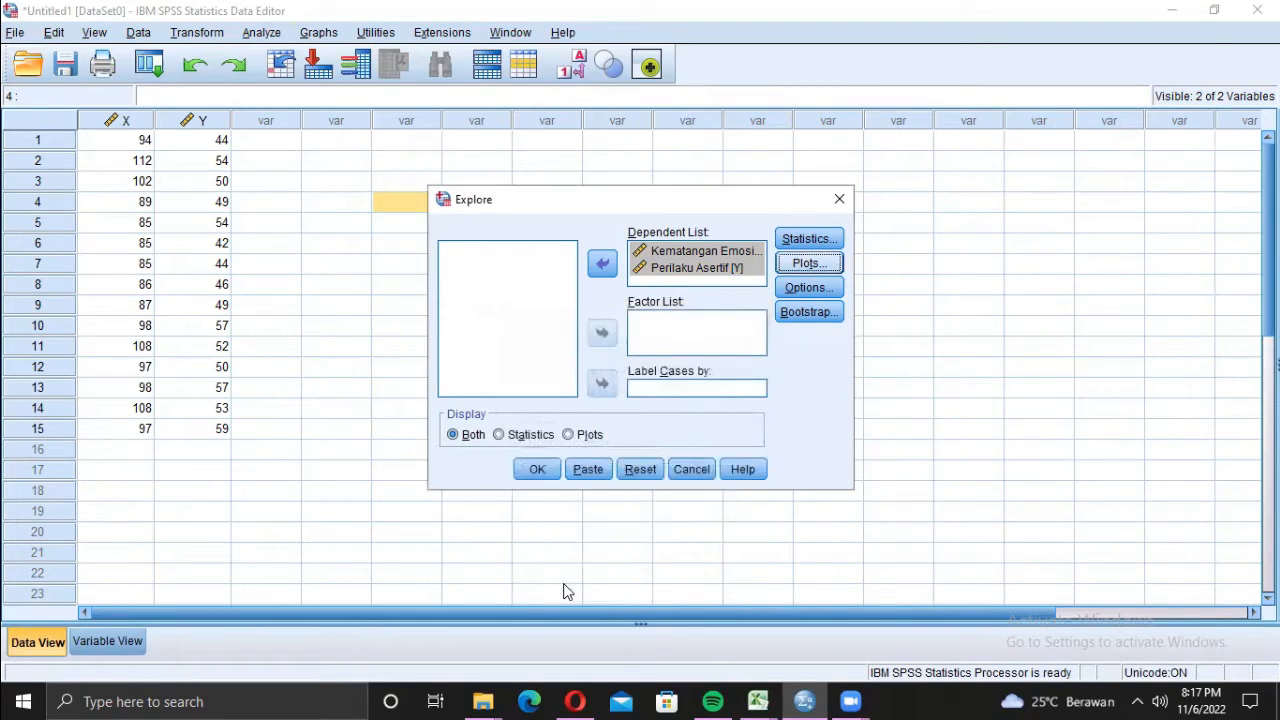
pyautogui.click(533, 470)
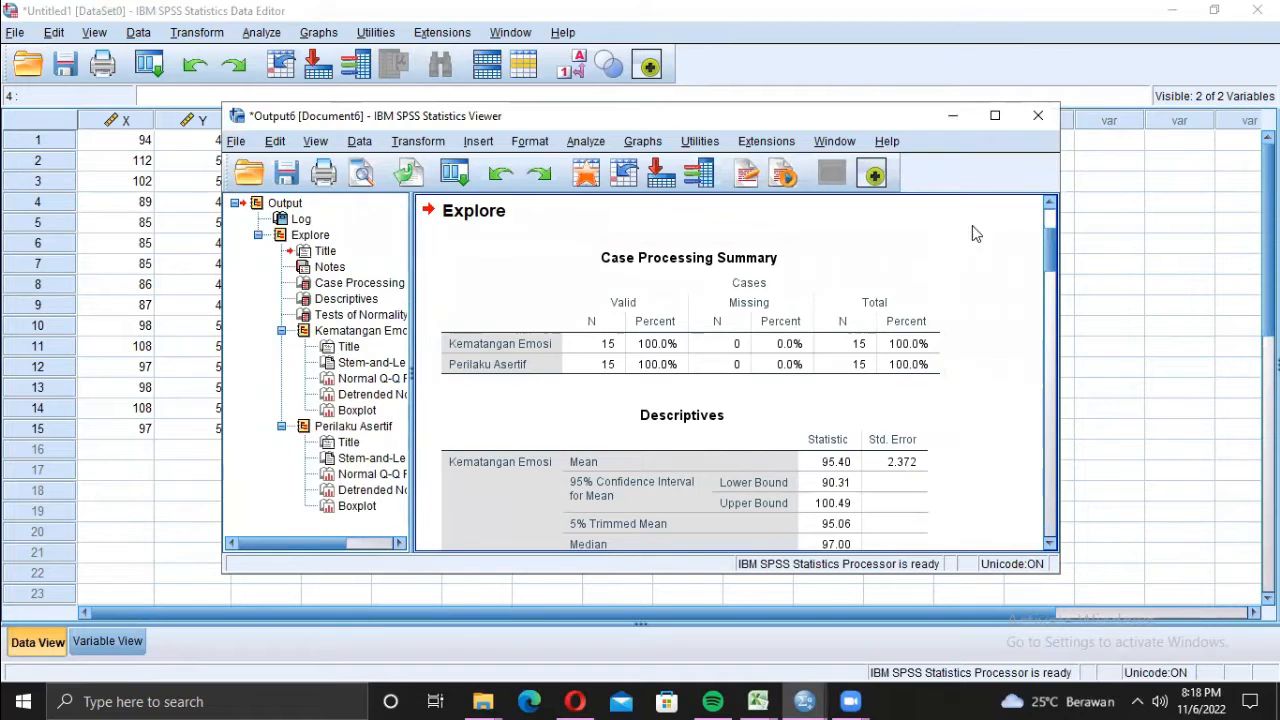
# Examine the Shapiro-Wilk significance of both variables in the Tests of Normality table, and return to the data editor.
pyautogui.moveTo(1049, 255); pyautogui.dragTo(1072, 337)
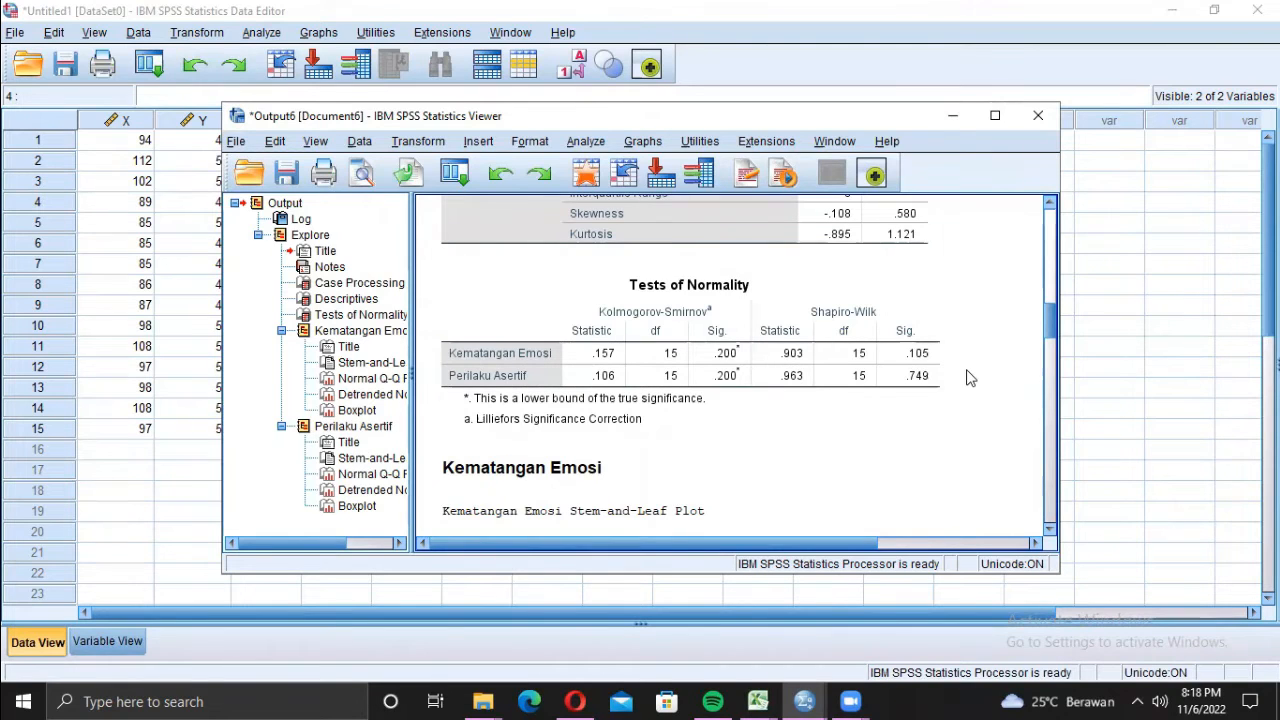
pyautogui.click(929, 352)
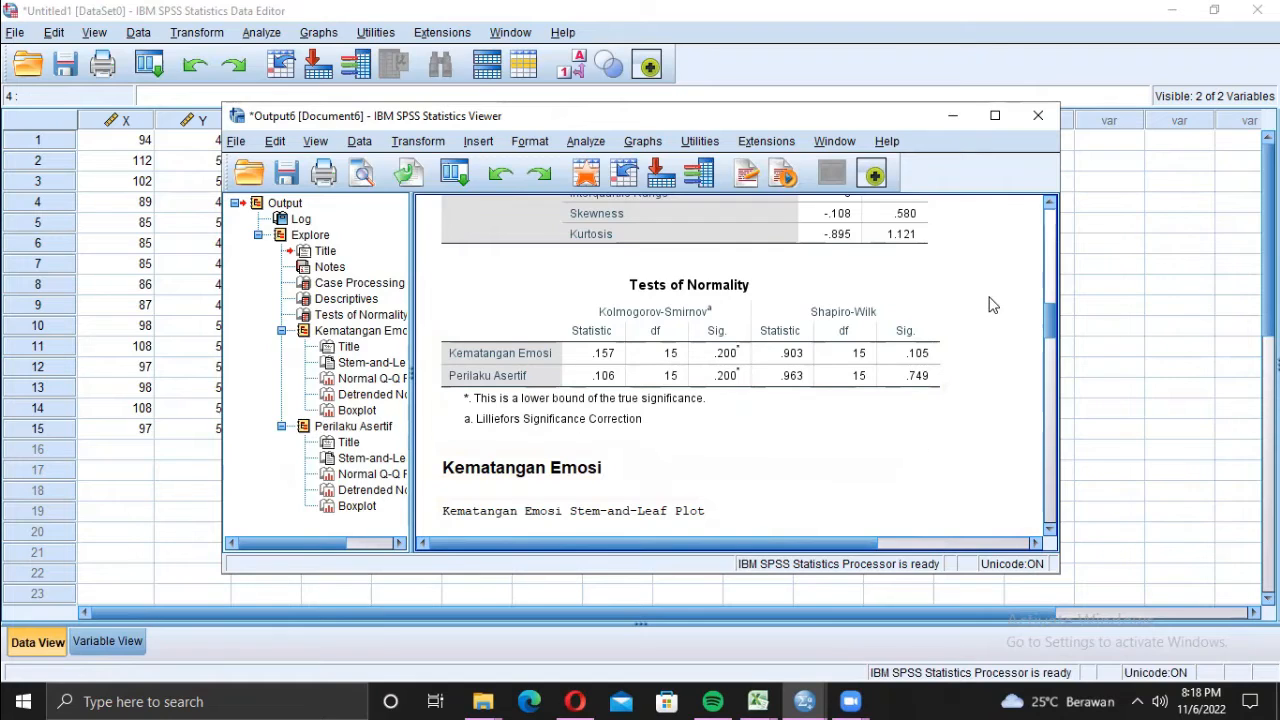
pyautogui.click(1119, 228)
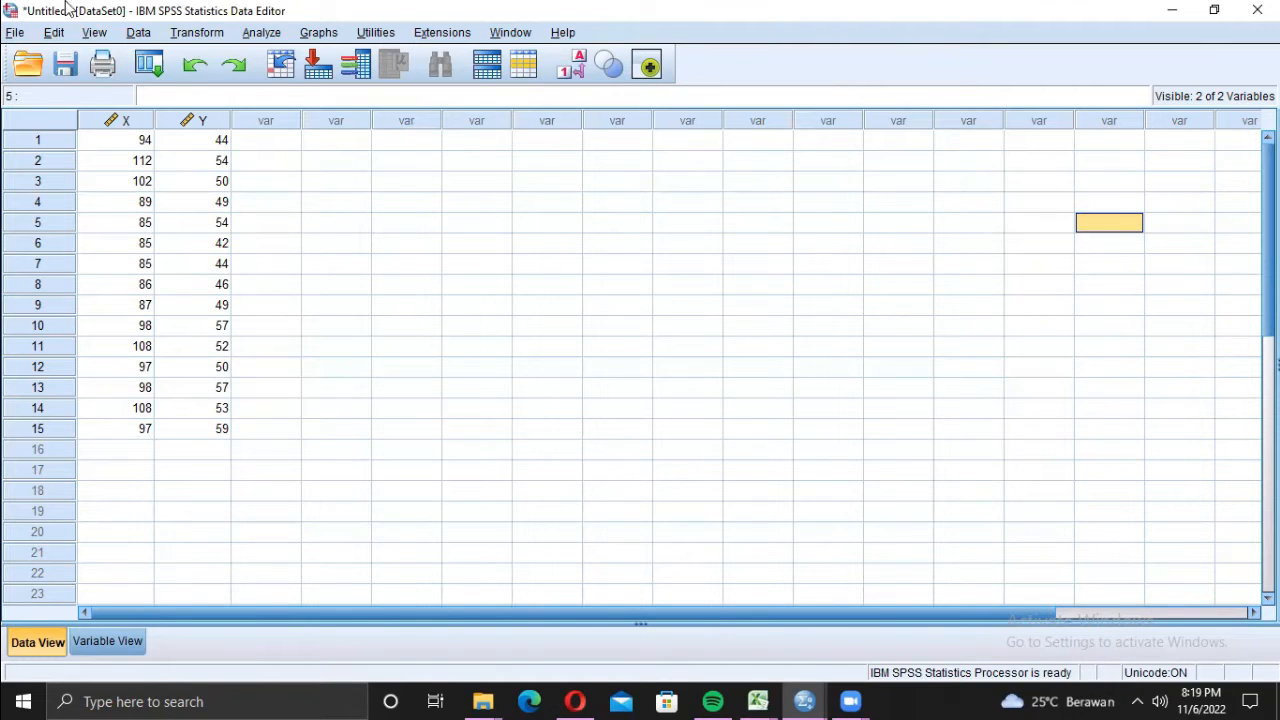
# Start a bivariate correlation analysis with Kematangan Emosi and Perilaku Asertif as its variables.
pyautogui.click(262, 33)
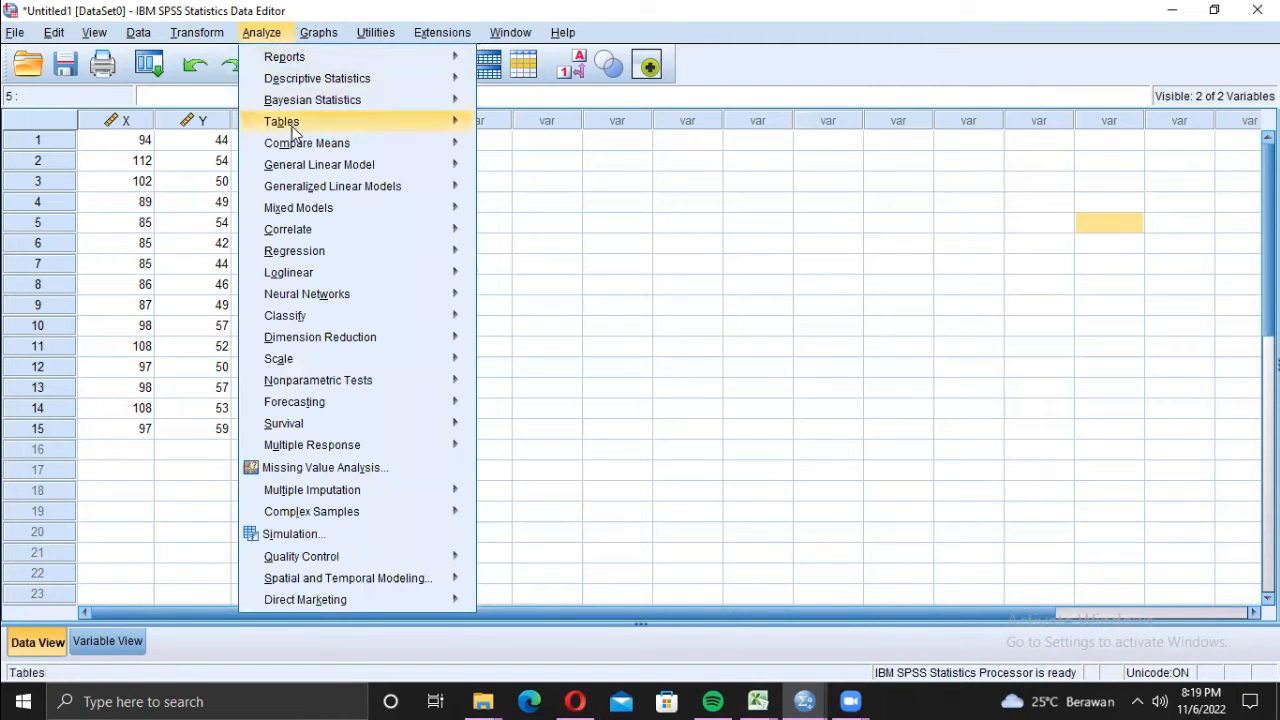
pyautogui.moveTo(300, 236)
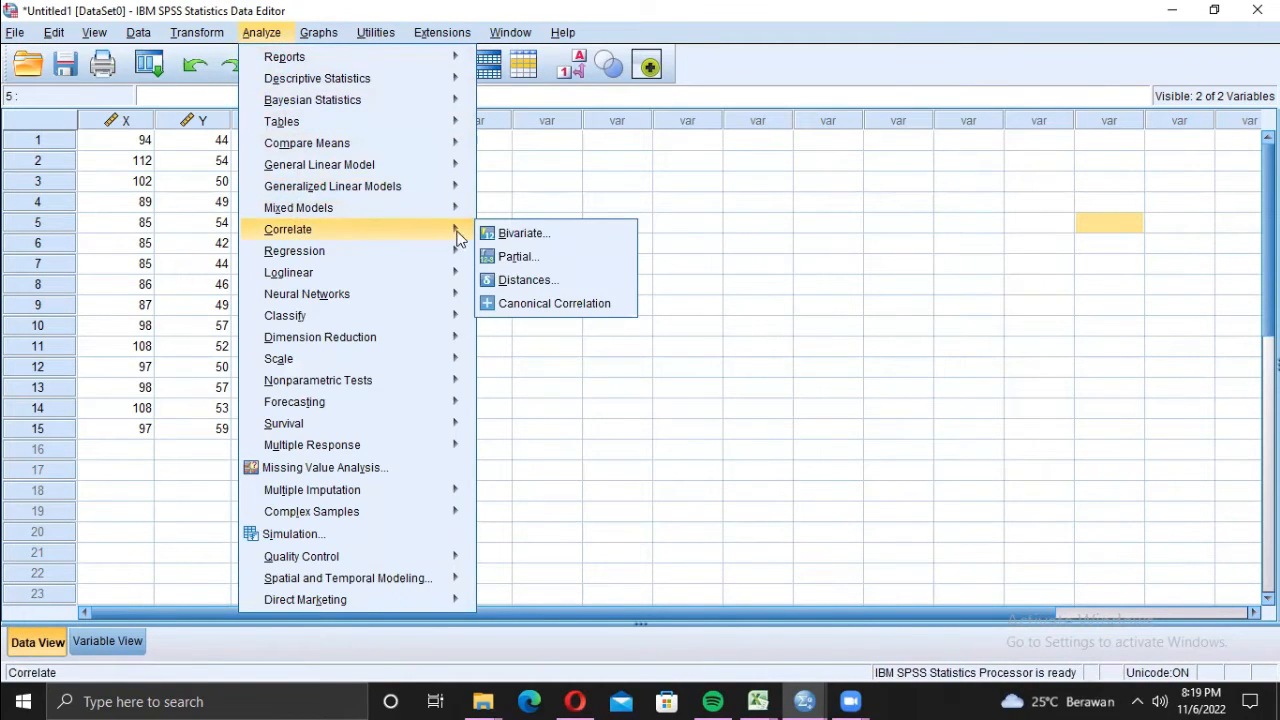
pyautogui.click(491, 234)
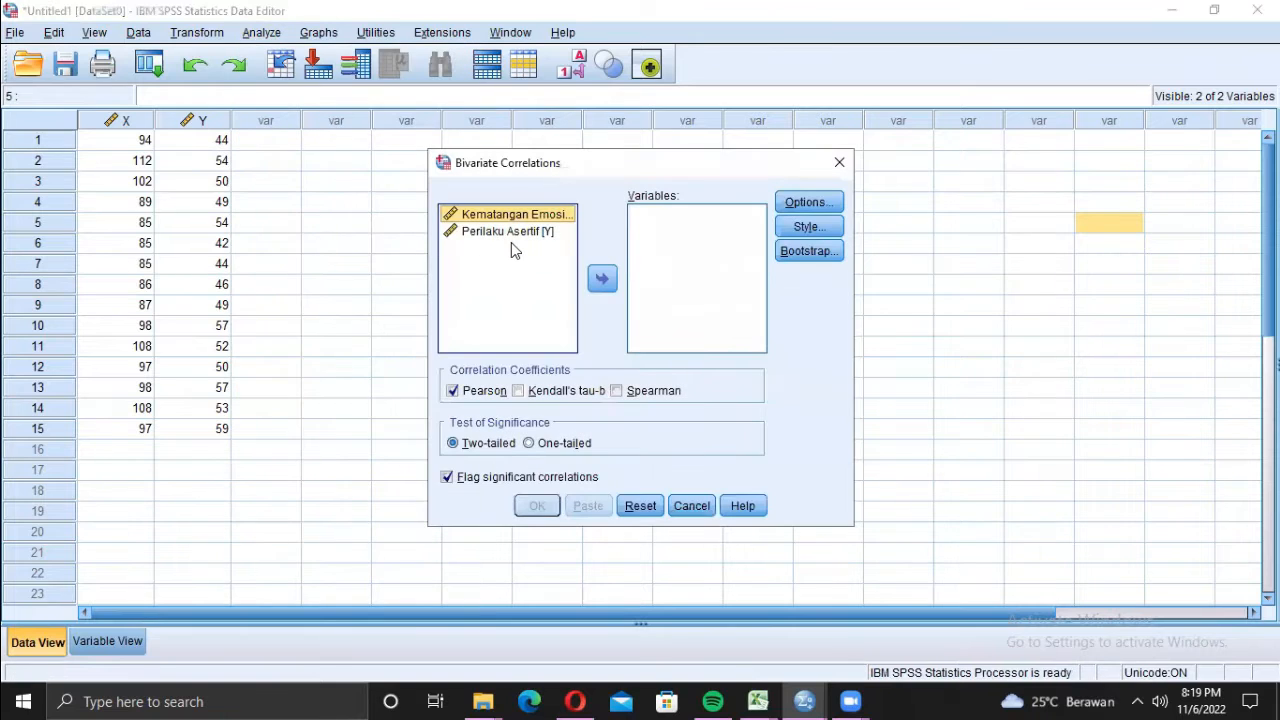
pyautogui.keyDown('shift'); pyautogui.click(511, 238); pyautogui.keyUp('shift')
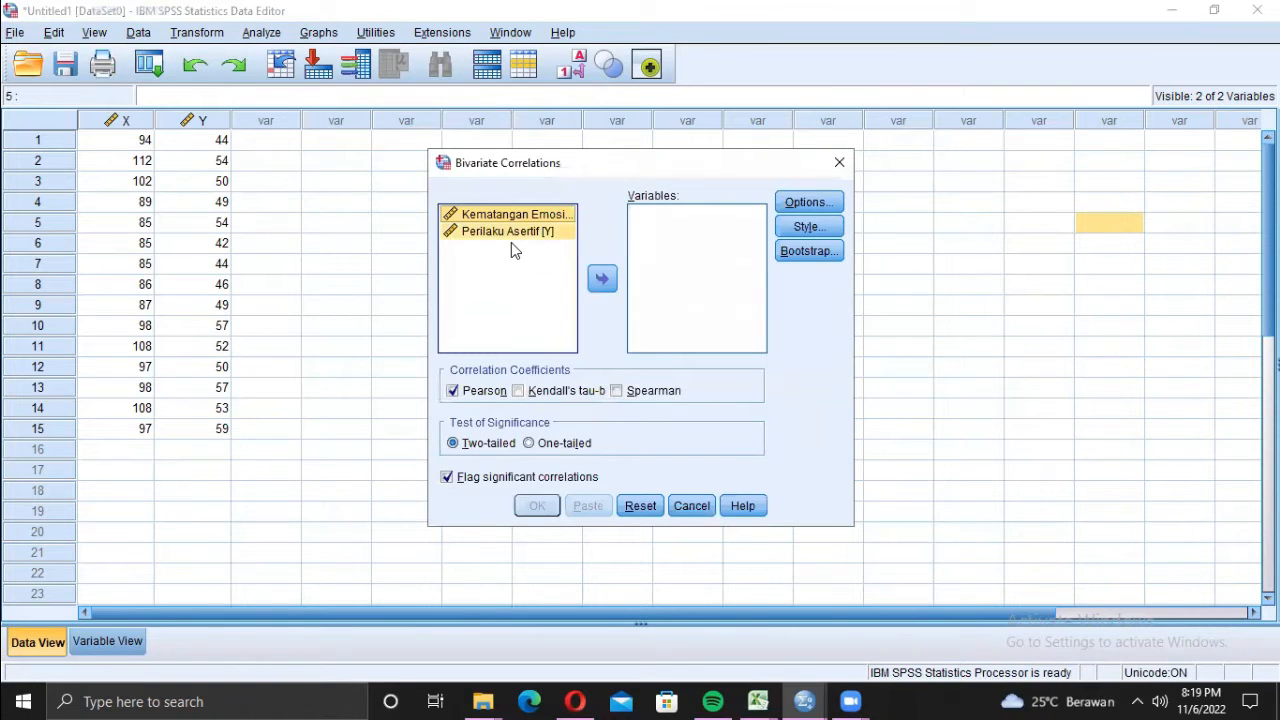
pyautogui.click(605, 280)
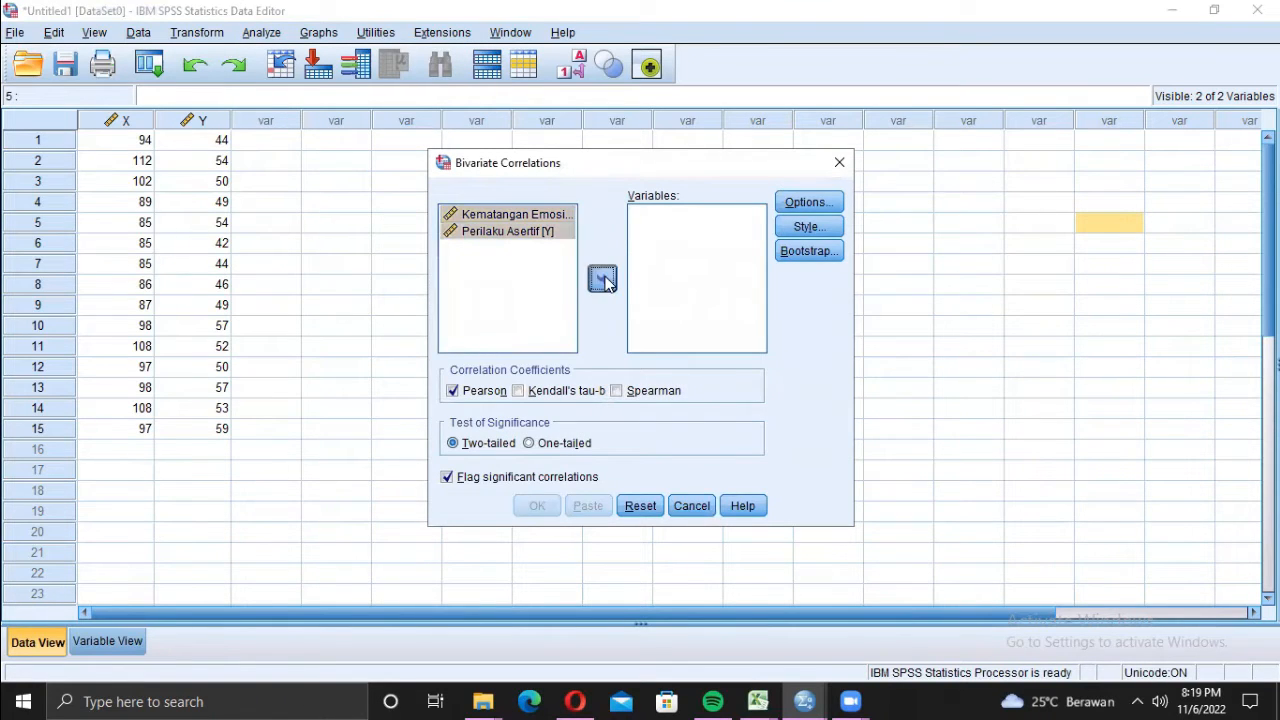
# Run the two-tailed bivariate correlation with the Pearson coefficient and bring its output into view.
pyautogui.click(486, 391)
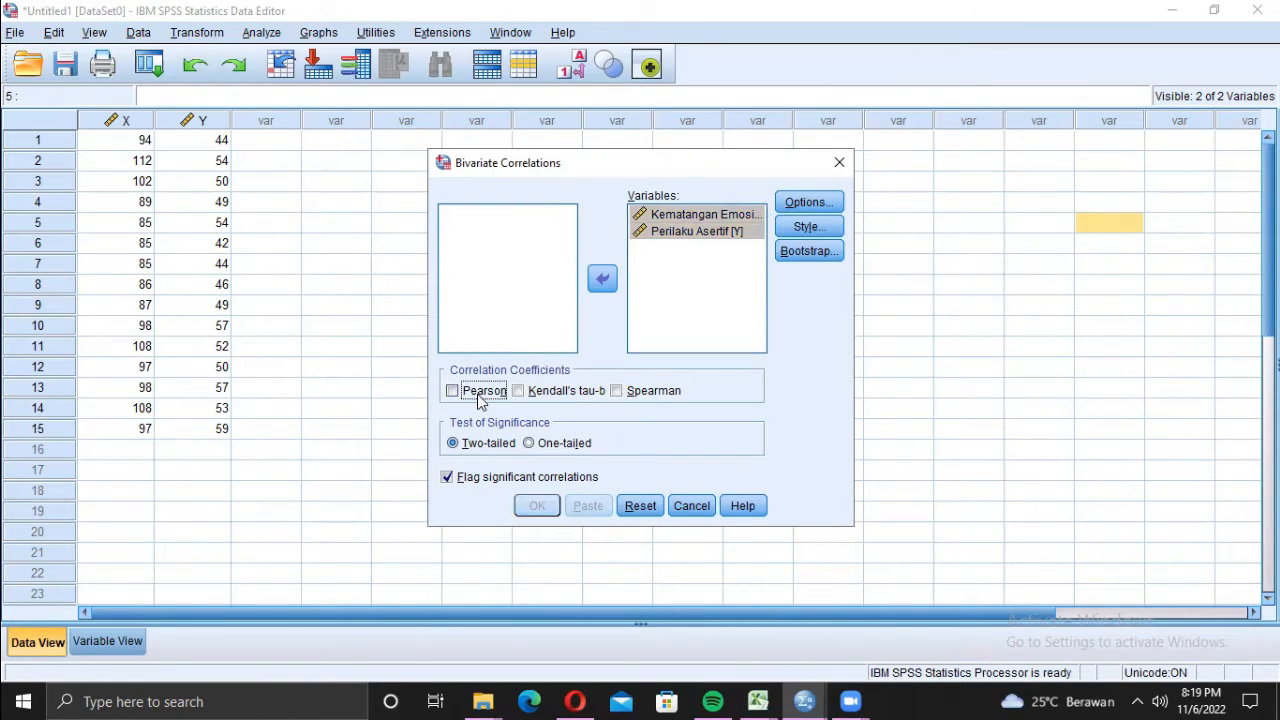
pyautogui.click(480, 401)
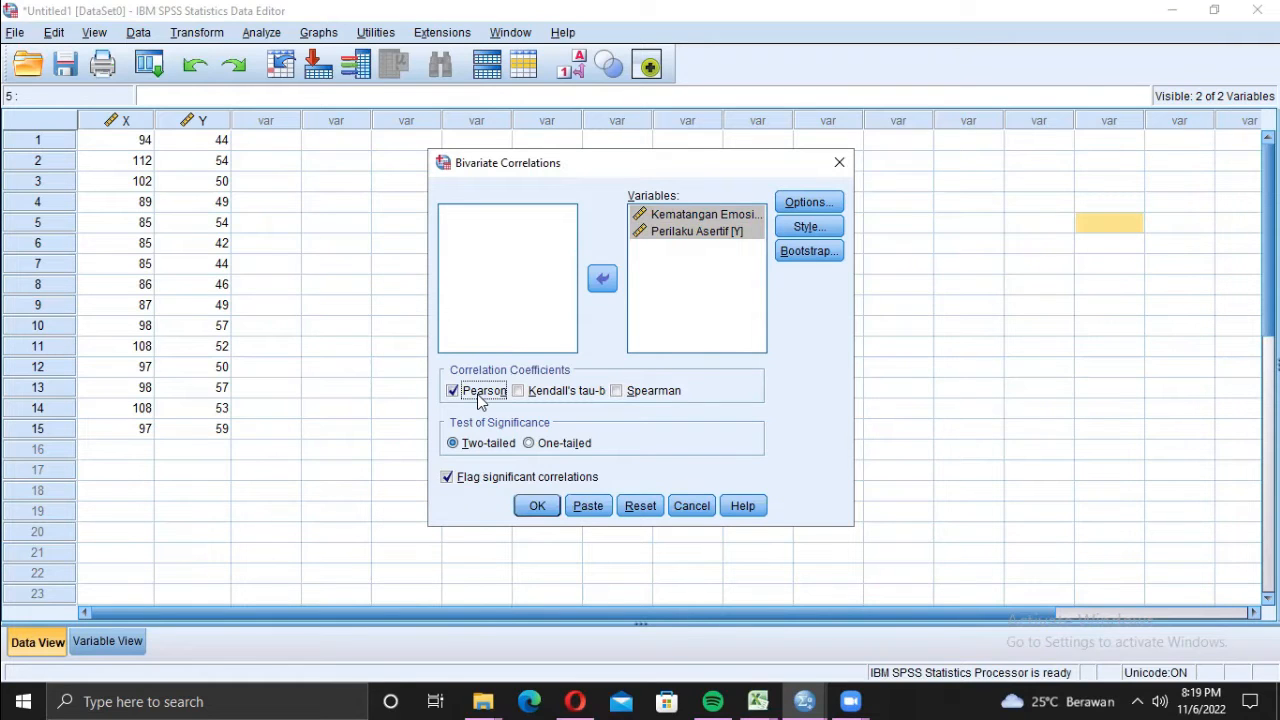
pyautogui.click(537, 507)
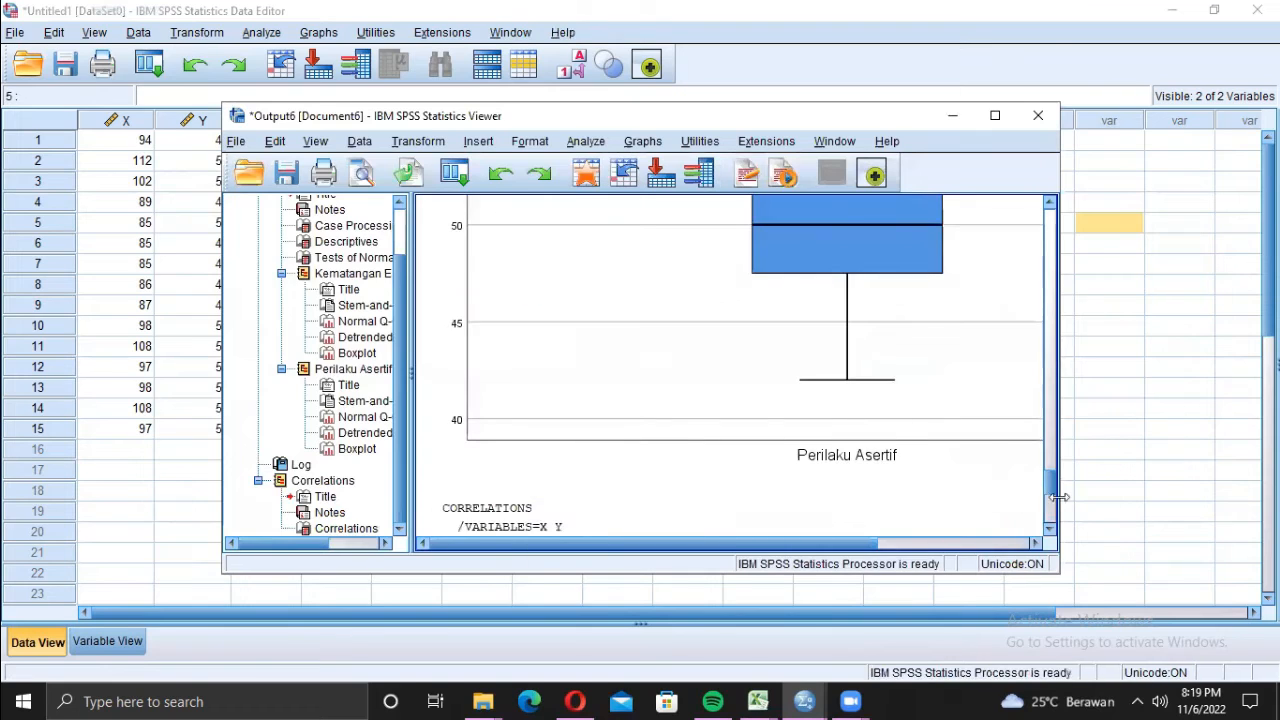
pyautogui.moveTo(1049, 482); pyautogui.dragTo(1052, 520)
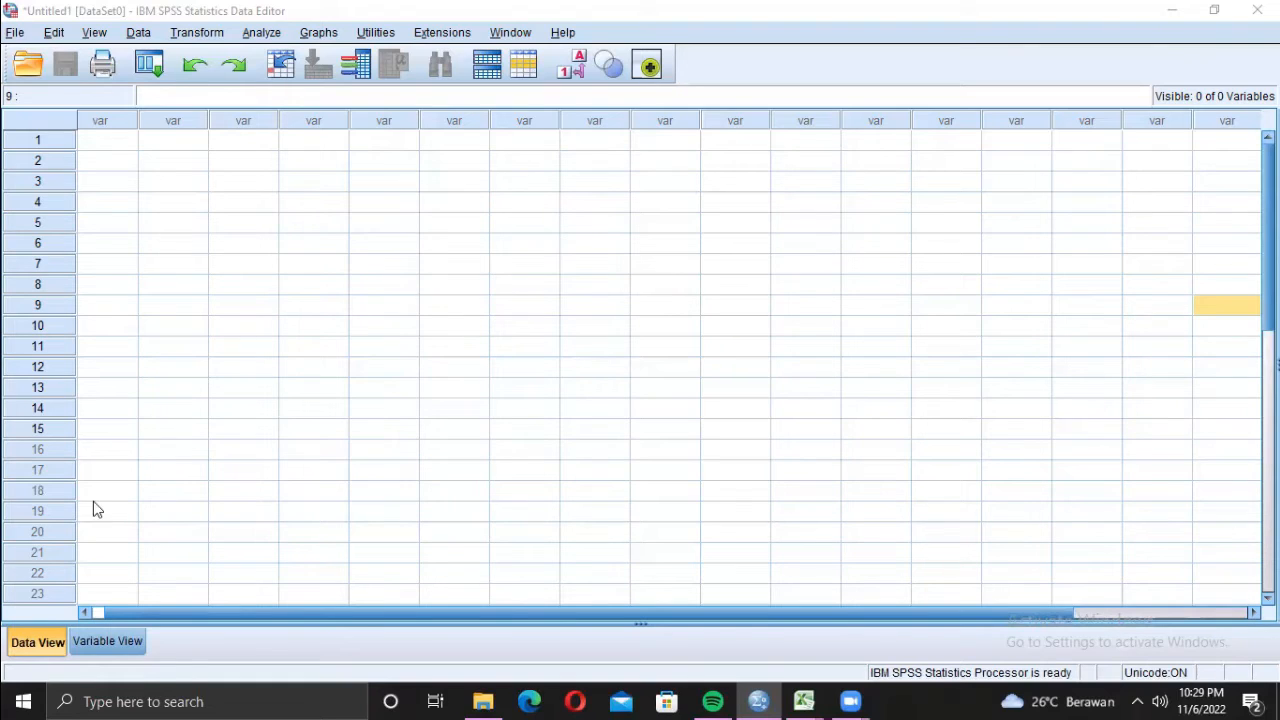
# Define the first variable as X1 with 0 decimals and the label Konsep Diri.
pyautogui.click(123, 649)
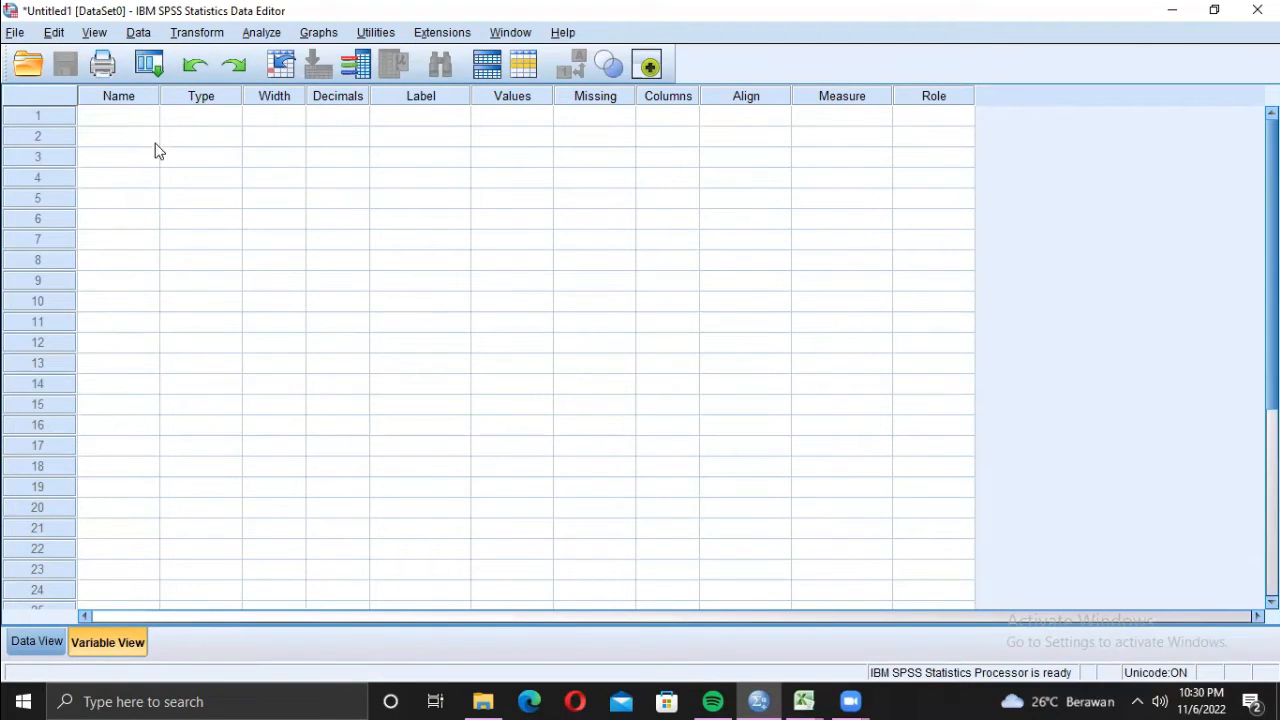
pyautogui.click(125, 115)
pyautogui.write('X1')
pyautogui.click(334, 117)
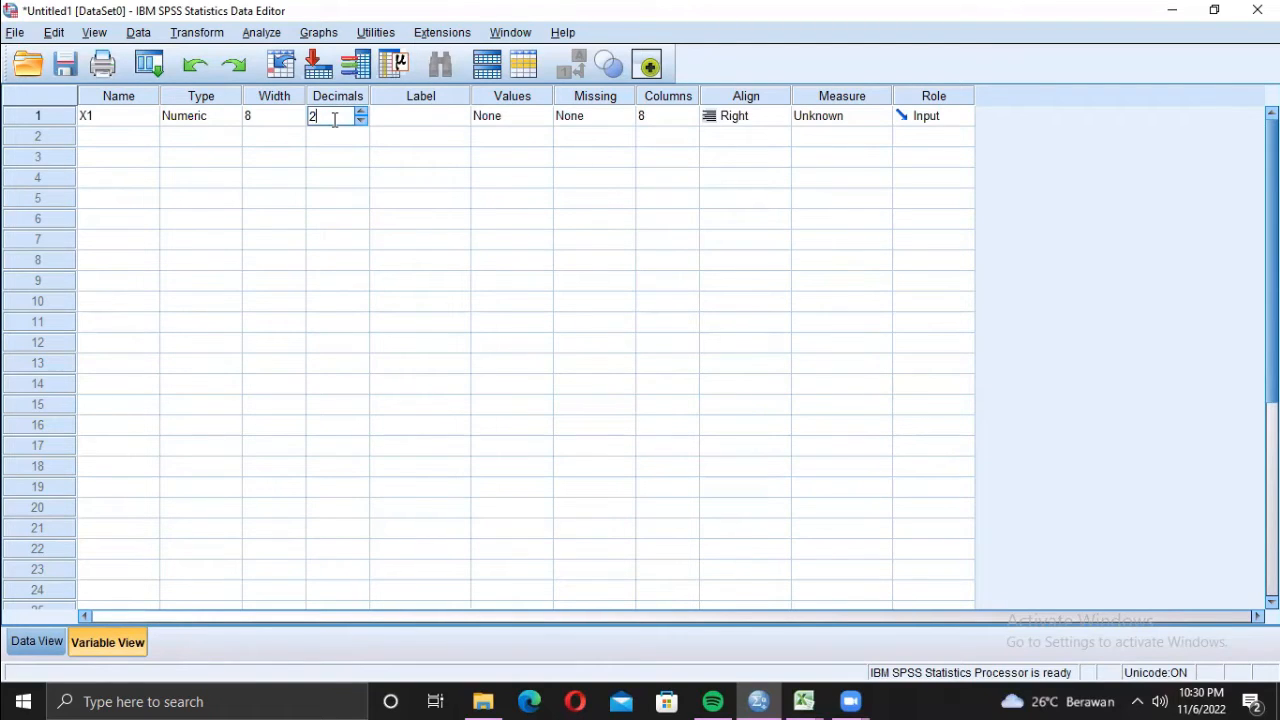
pyautogui.press('BackSpace')
pyautogui.write('0')
pyautogui.click(390, 118)
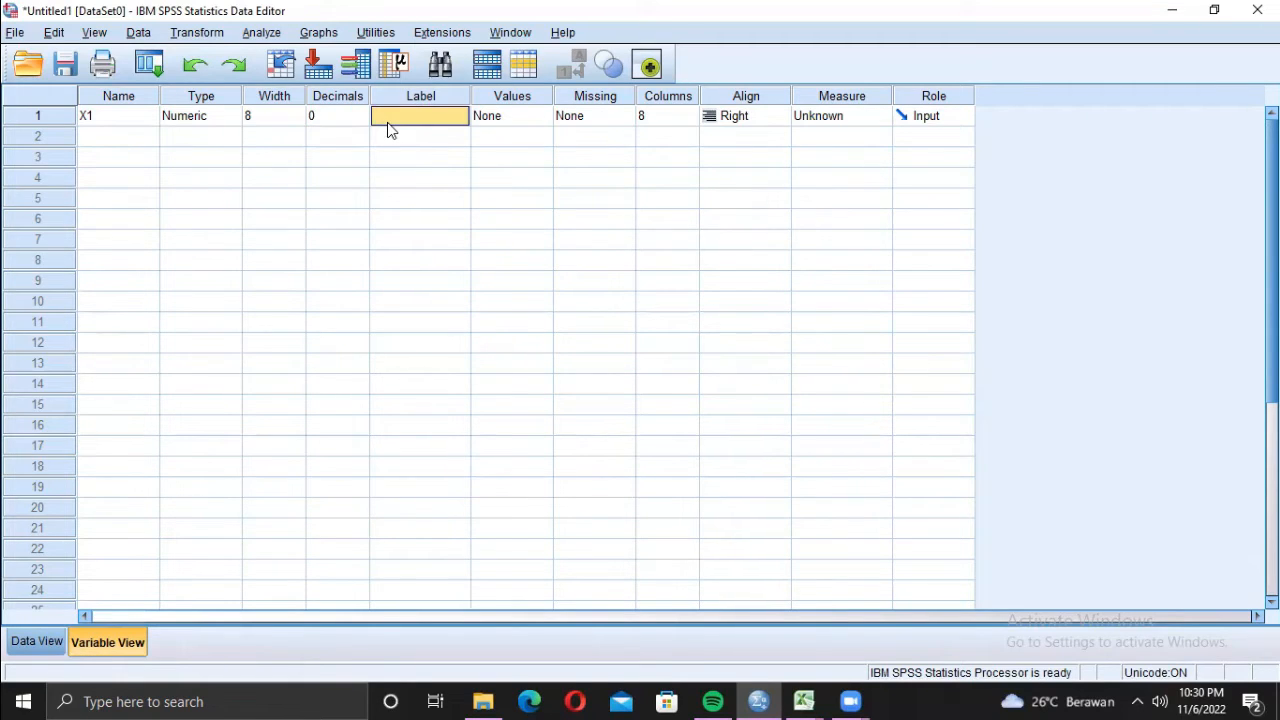
pyautogui.click(389, 120)
pyautogui.write('Konsep Diri')
# Define the second variable as X2 with 0 decimals and the label Kematangan Emosi.
pyautogui.click(106, 137)
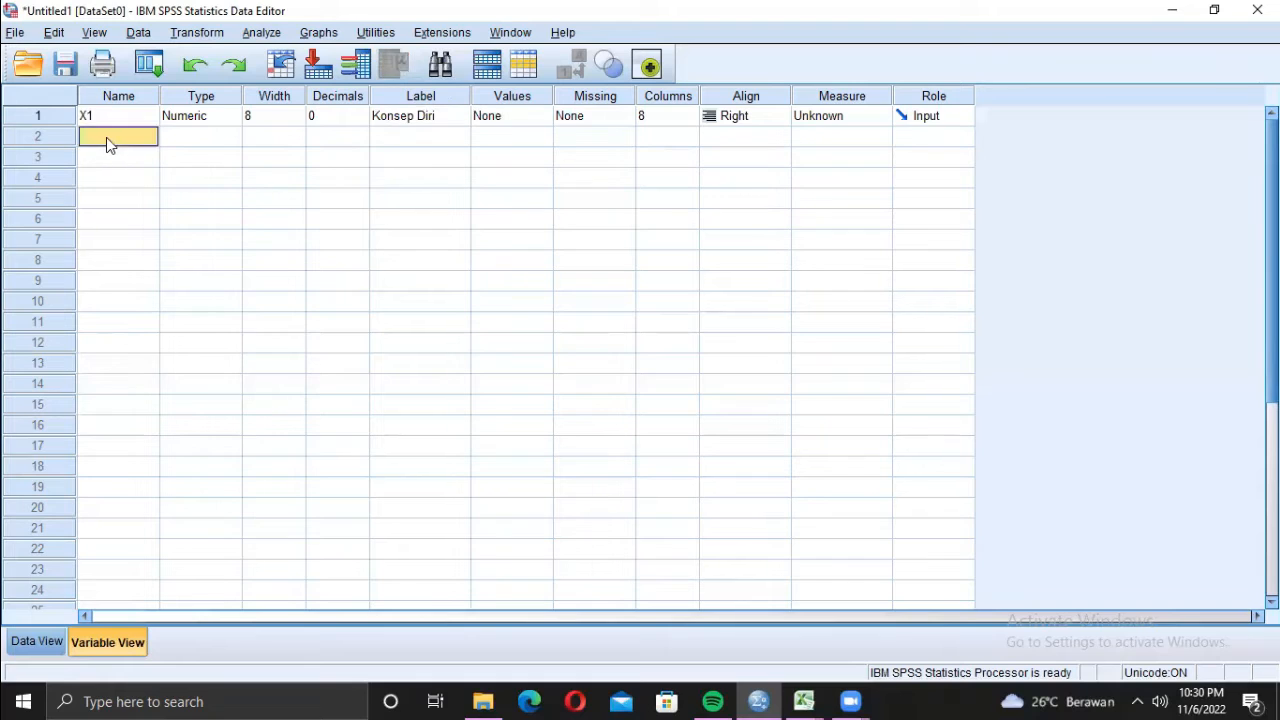
pyautogui.write('X2')
pyautogui.click(316, 137)
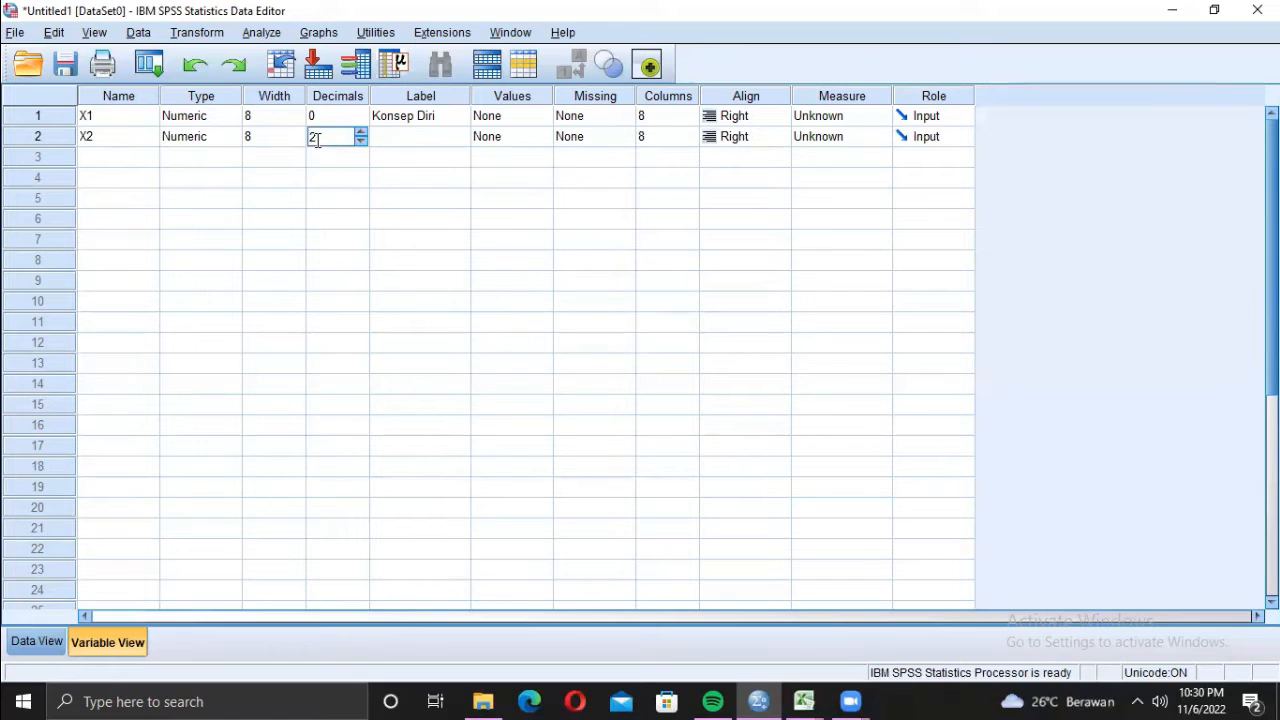
pyautogui.write('0')
pyautogui.click(436, 141)
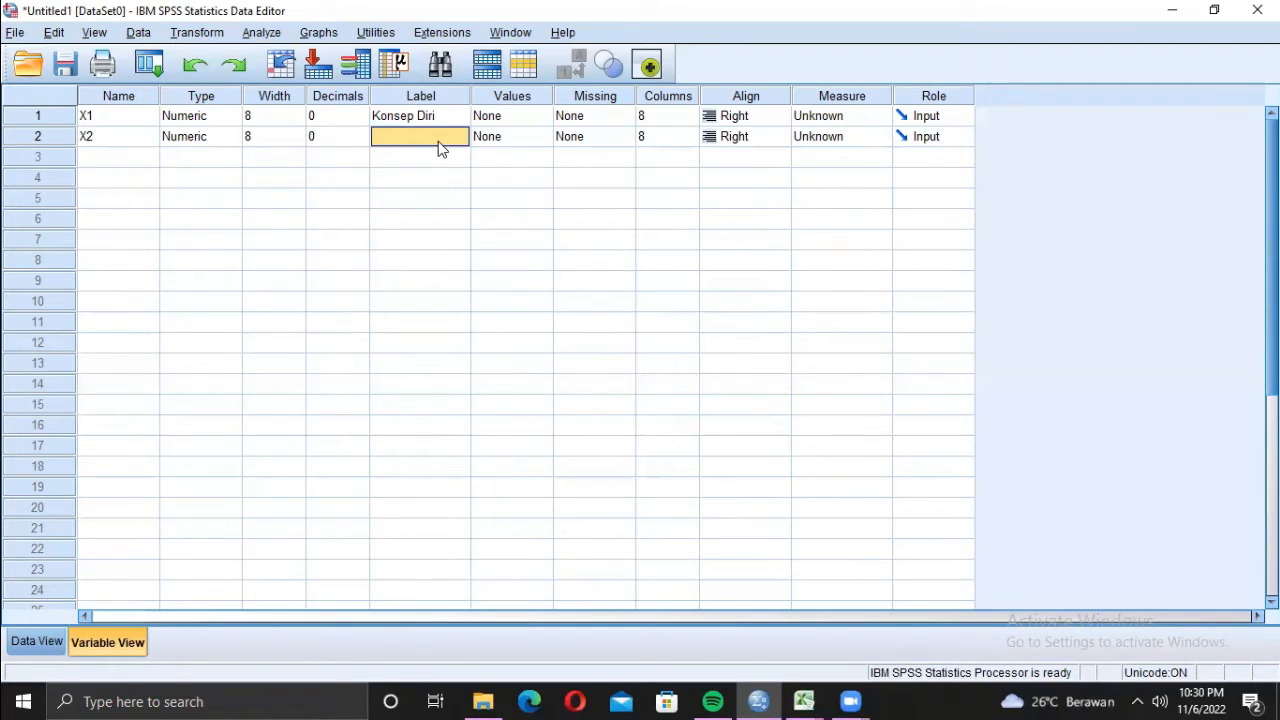
pyautogui.click(438, 140)
pyautogui.write('Kem')
pyautogui.write('atangan Emo')
pyautogui.write('si')
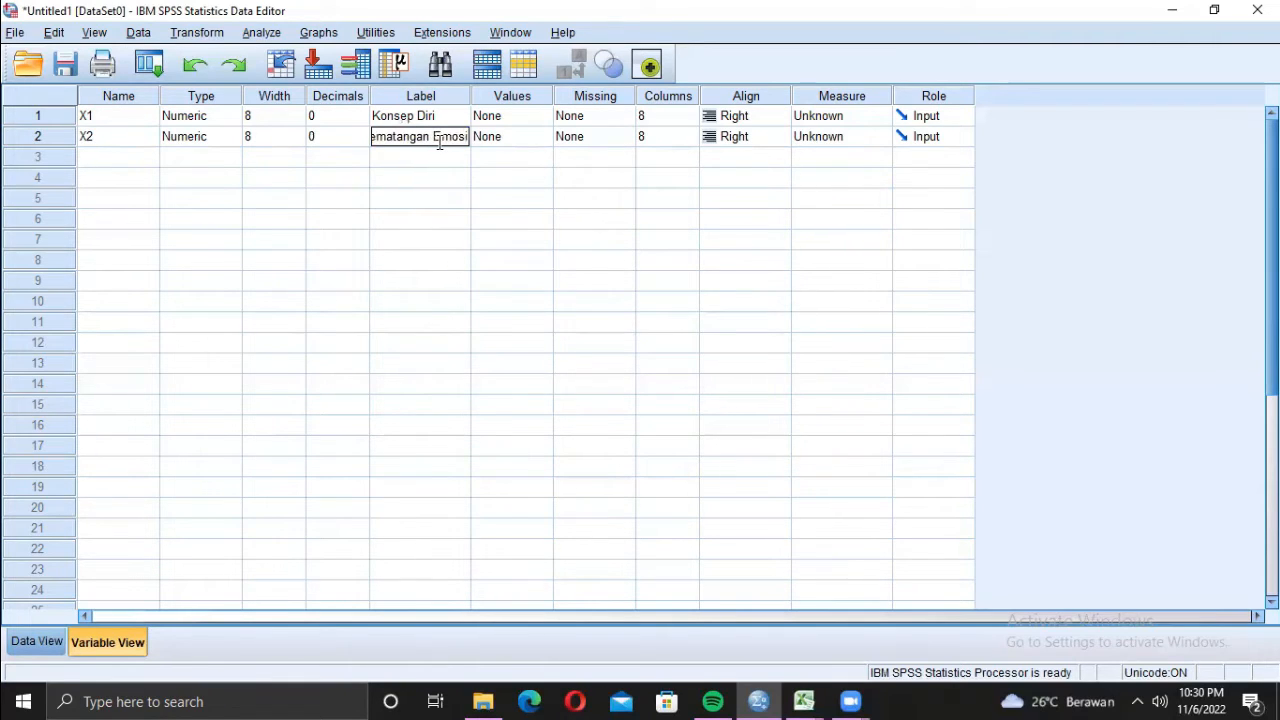
# Define the third variable as Y with 0 decimals and the label Perilaku Asertif.
pyautogui.click(81, 163)
pyautogui.click(83, 163)
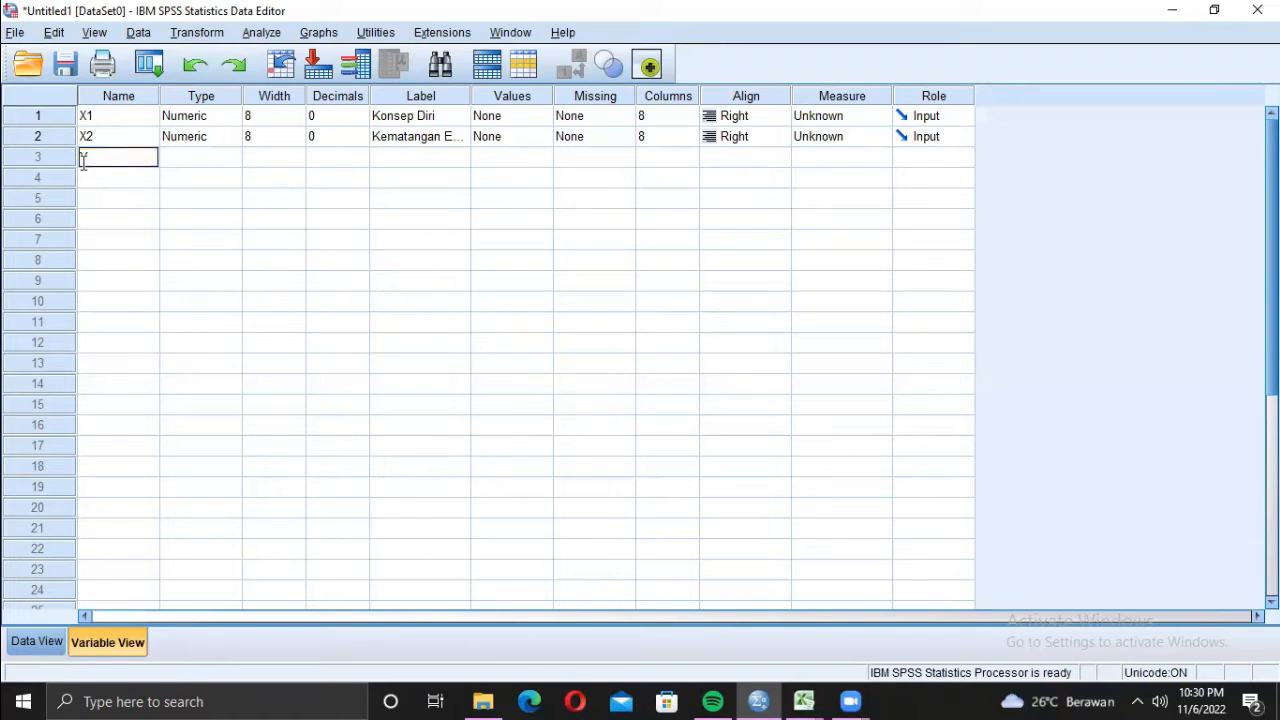
pyautogui.write('Y')
pyautogui.click(330, 166)
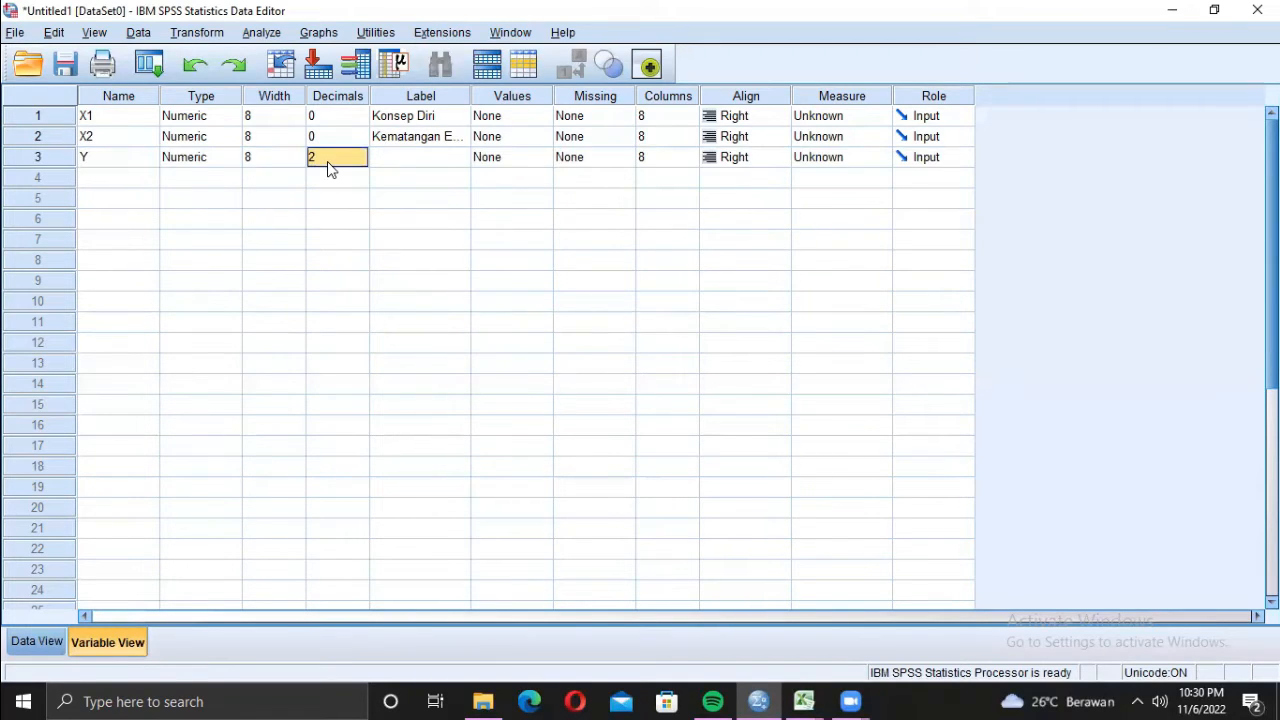
pyautogui.click(333, 158)
pyautogui.press('BackSpace')
pyautogui.write('0')
pyautogui.click(430, 163)
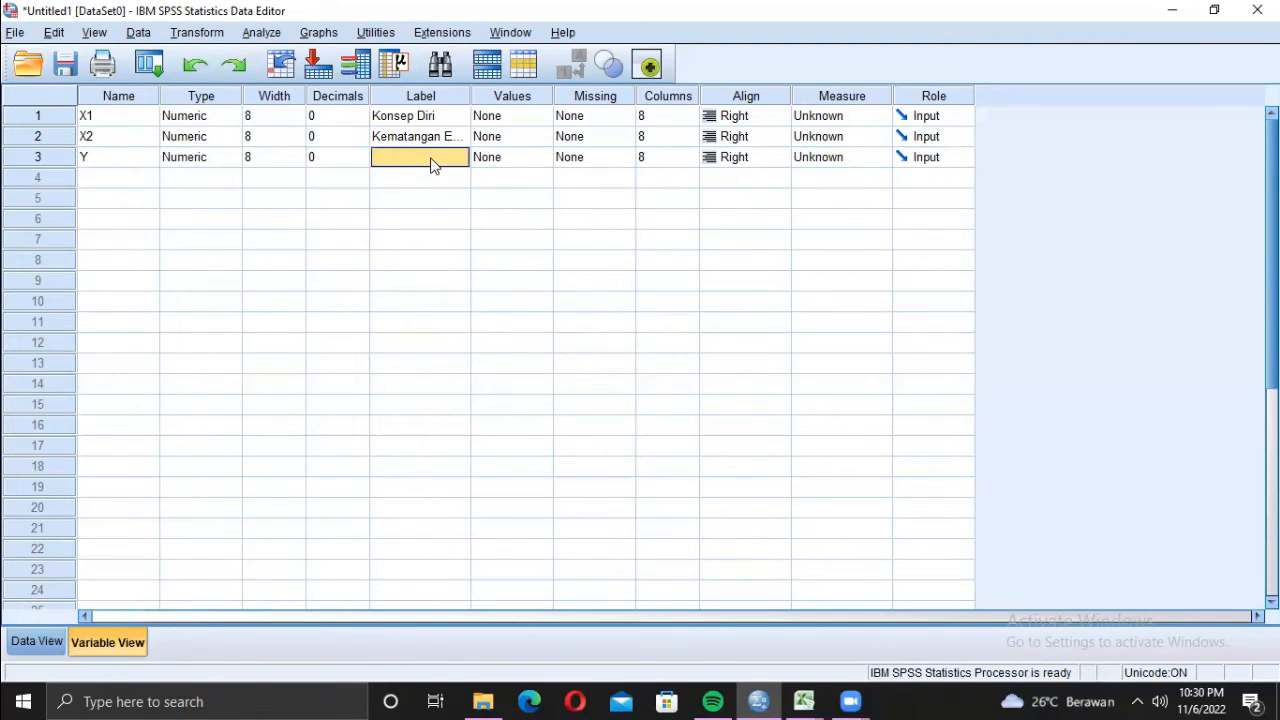
pyautogui.click(432, 158)
pyautogui.write('Perilaku Asertif')
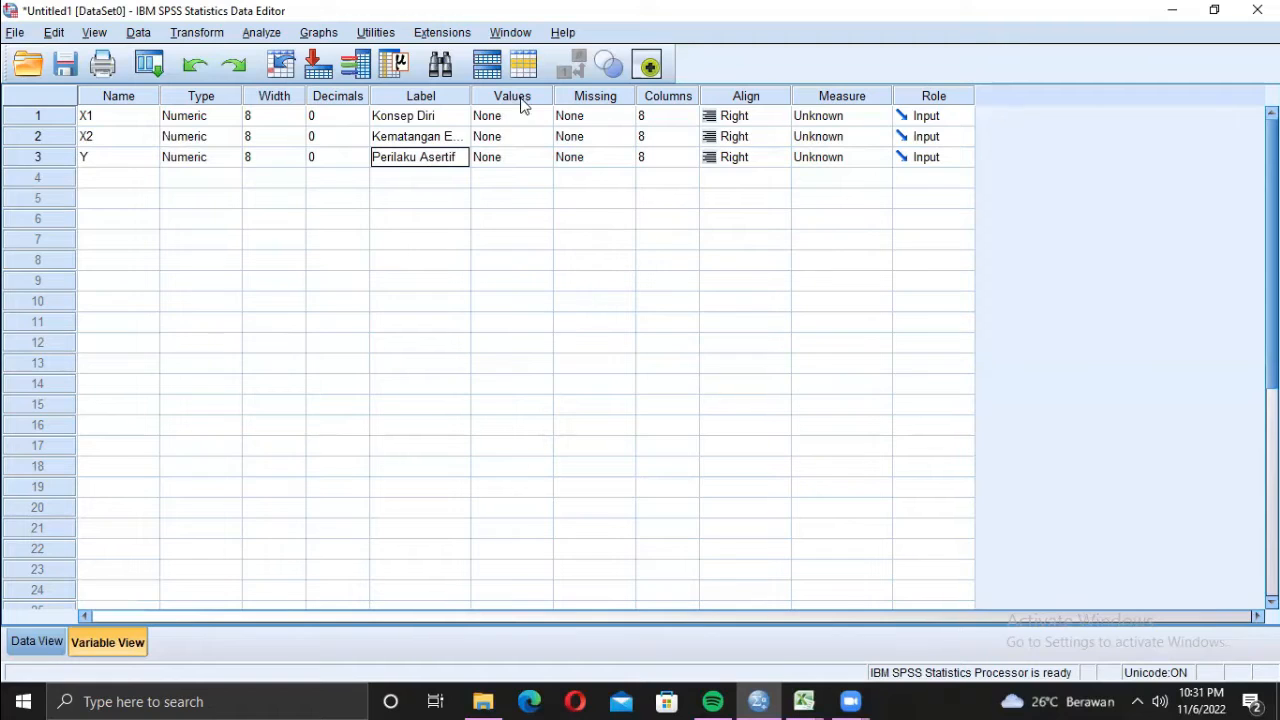
pyautogui.click(406, 118)
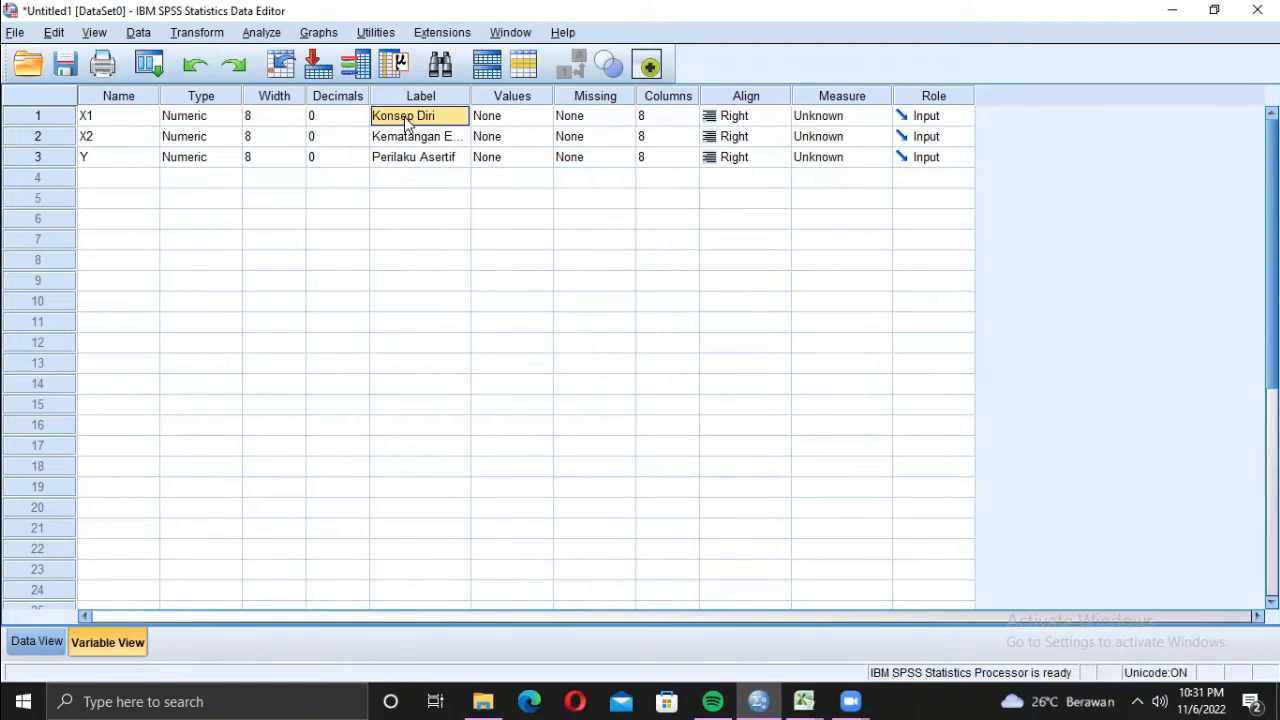
pyautogui.click(438, 160)
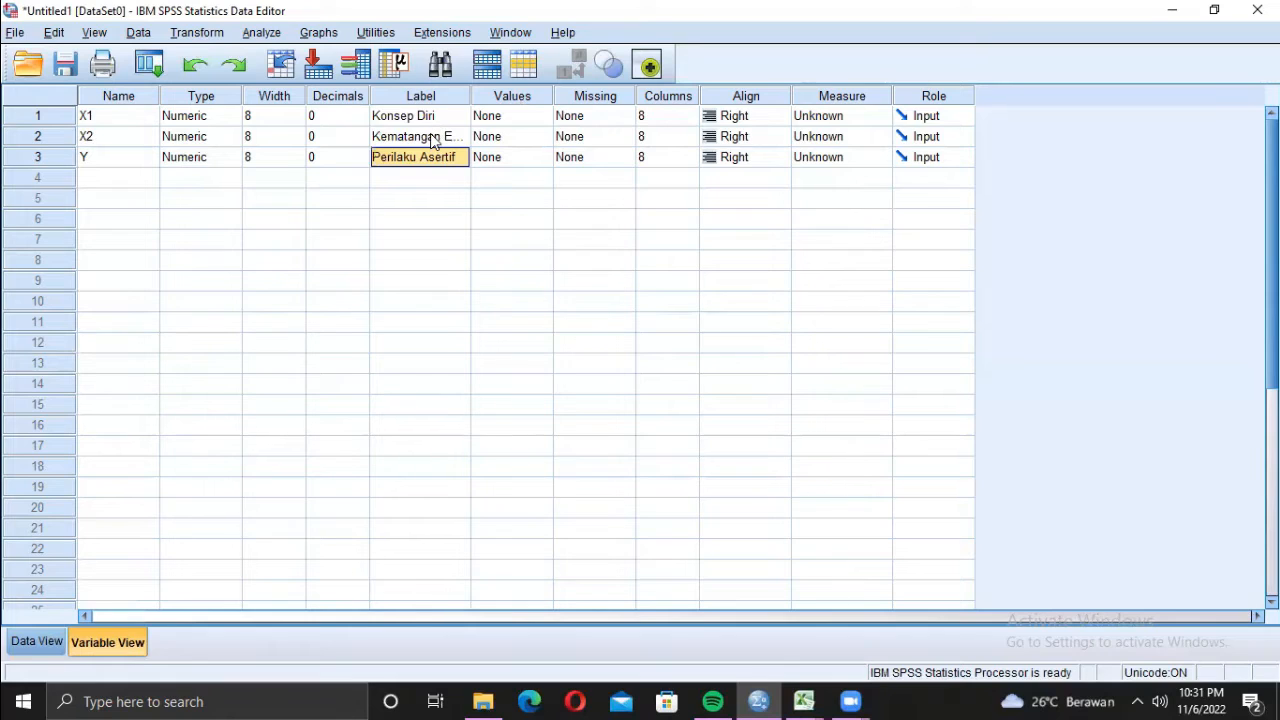
pyautogui.click(434, 139)
pyautogui.click(444, 163)
# Set the measurement level of X1, X2 and Y to Ordinal.
pyautogui.click(861, 118)
pyautogui.click(848, 155)
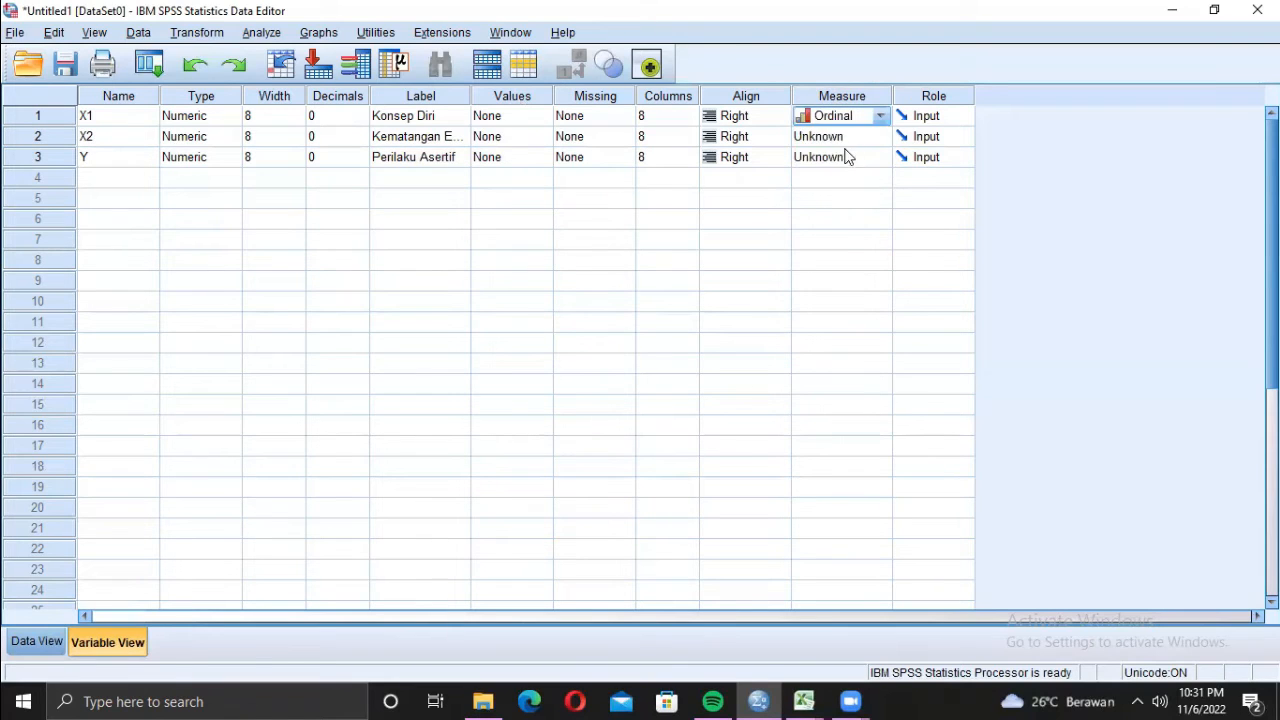
pyautogui.click(878, 136)
pyautogui.click(834, 174)
pyautogui.click(834, 158)
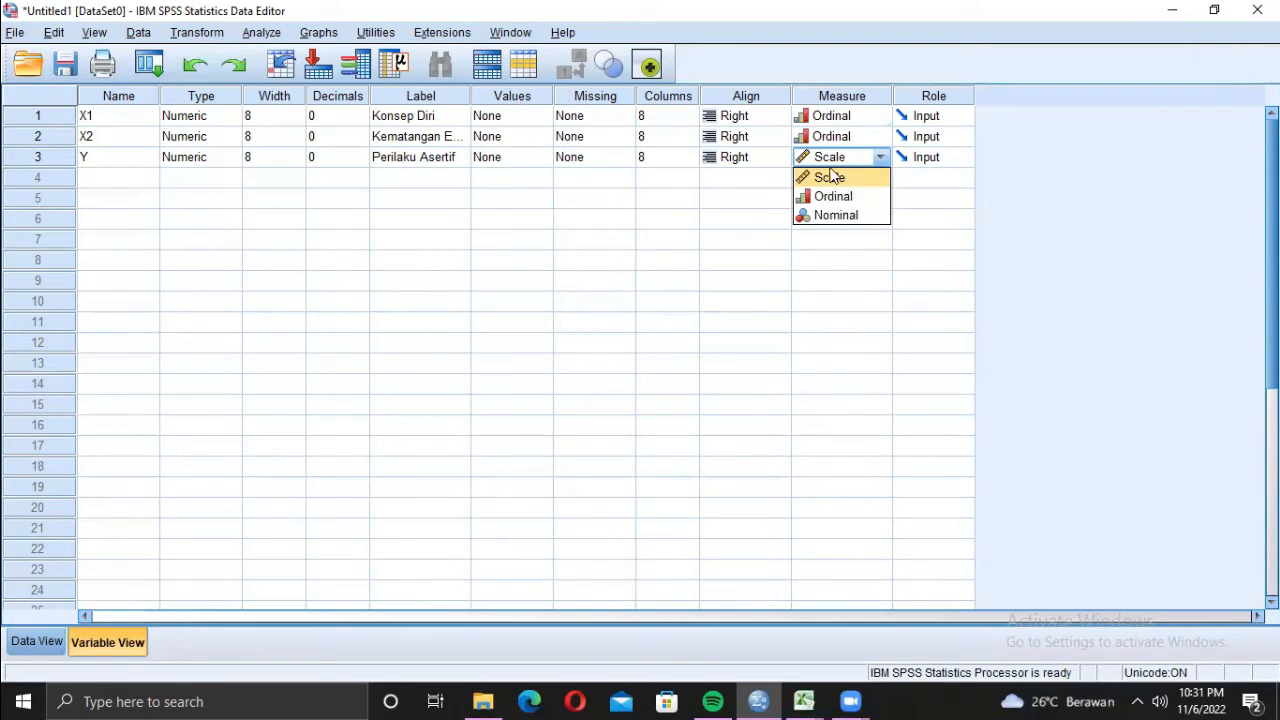
pyautogui.click(830, 194)
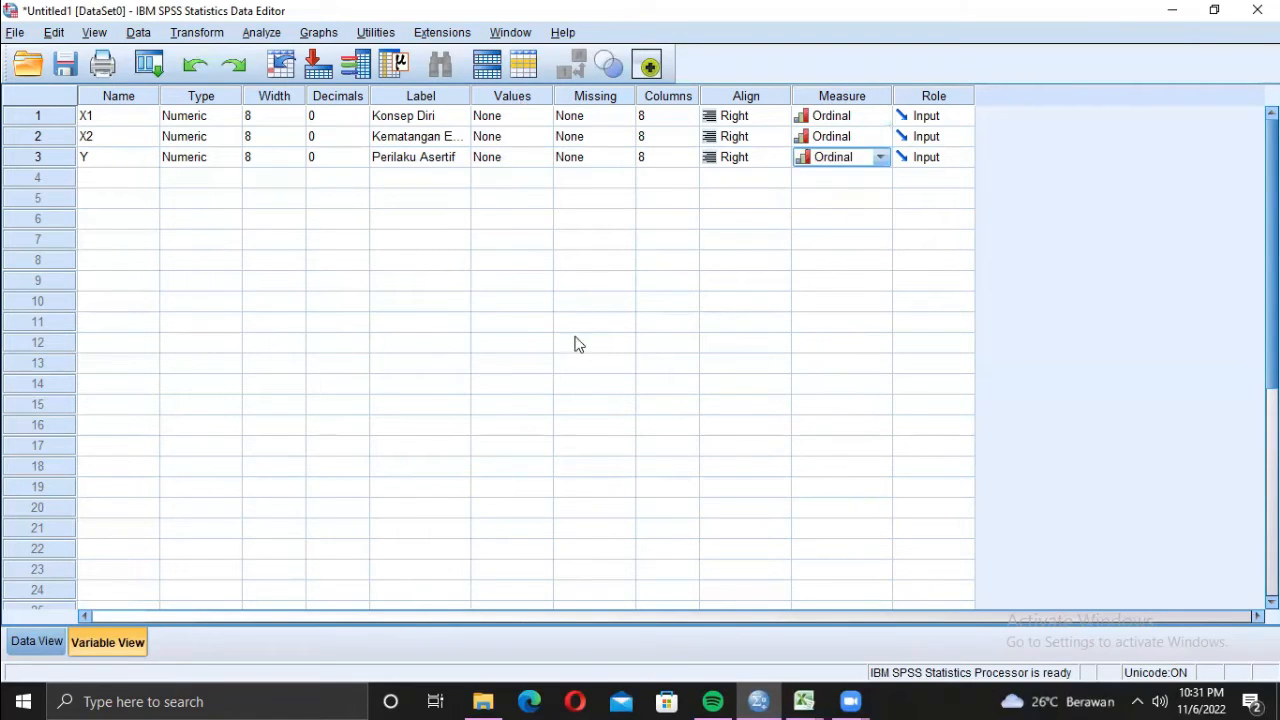
# Paste the copied scores into the X1, X2 and Y data columns, starting at the first case.
pyautogui.click(42, 640)
pyautogui.click(107, 140)
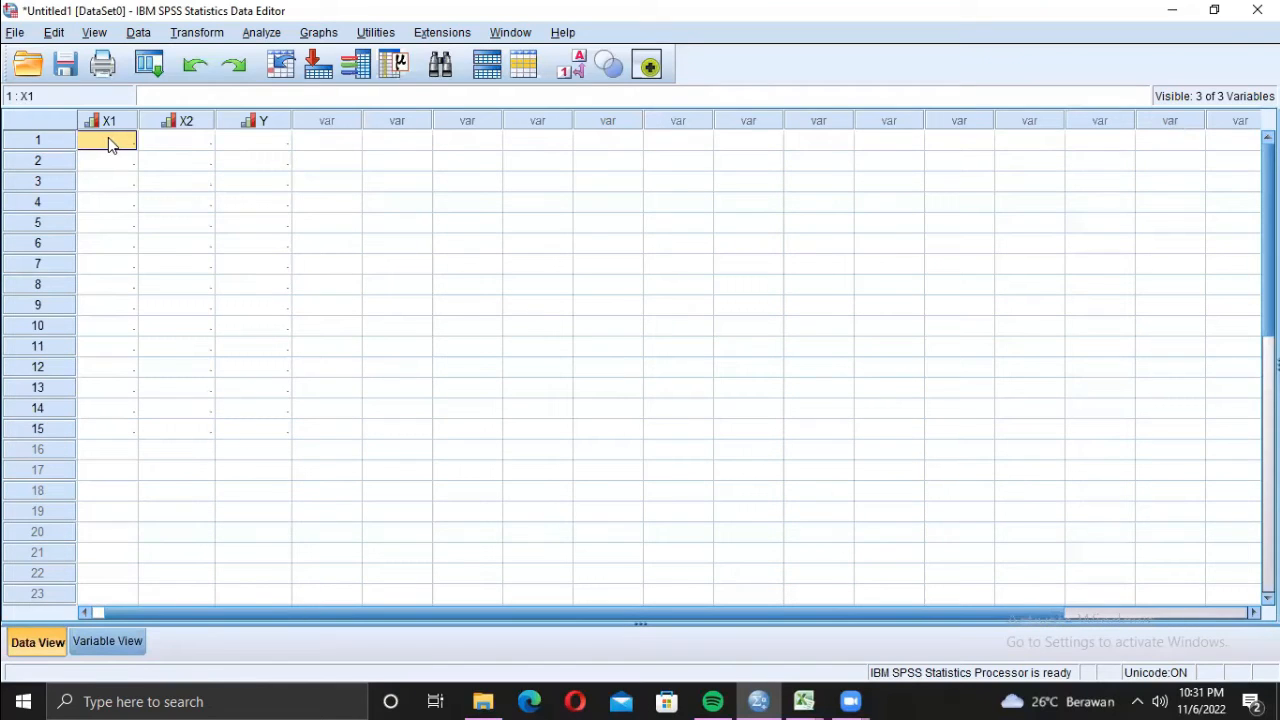
pyautogui.hotkey('ctrl', 'v')
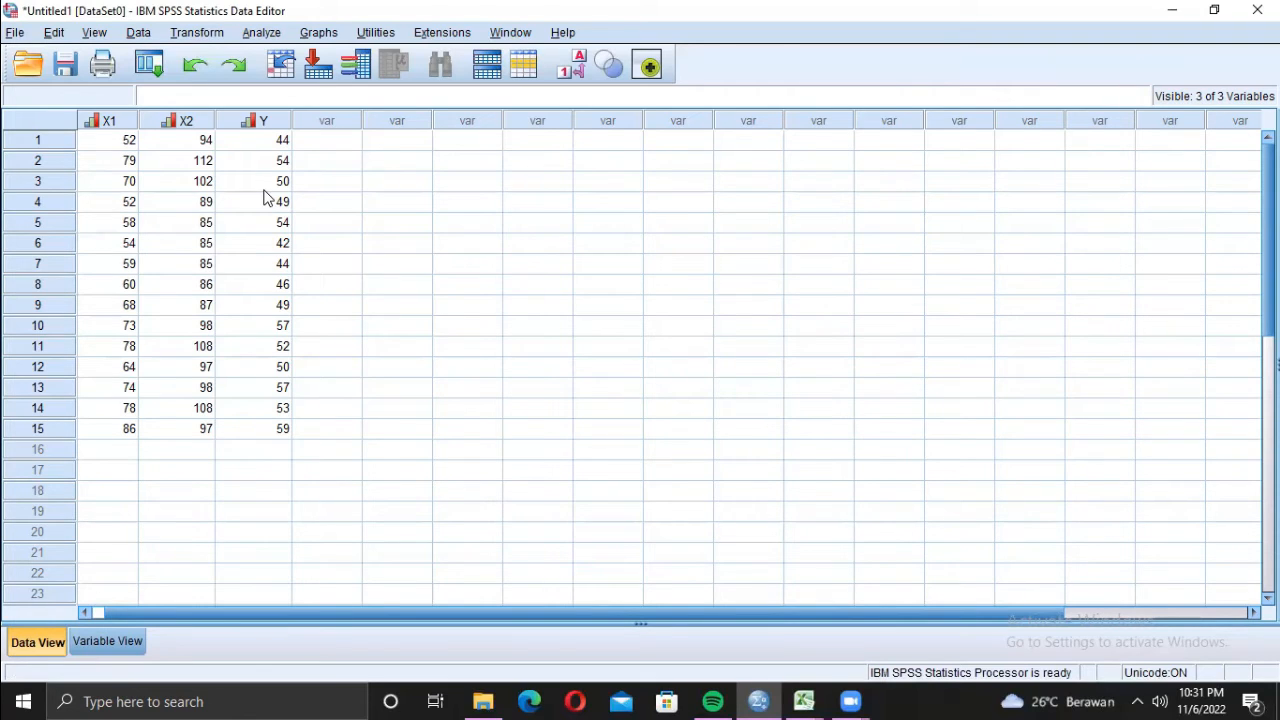
# Start a bivariate correlation analysis with Konsep Diri, Kematangan Emosi and Perilaku Asertif as its variables.
pyautogui.click(259, 36)
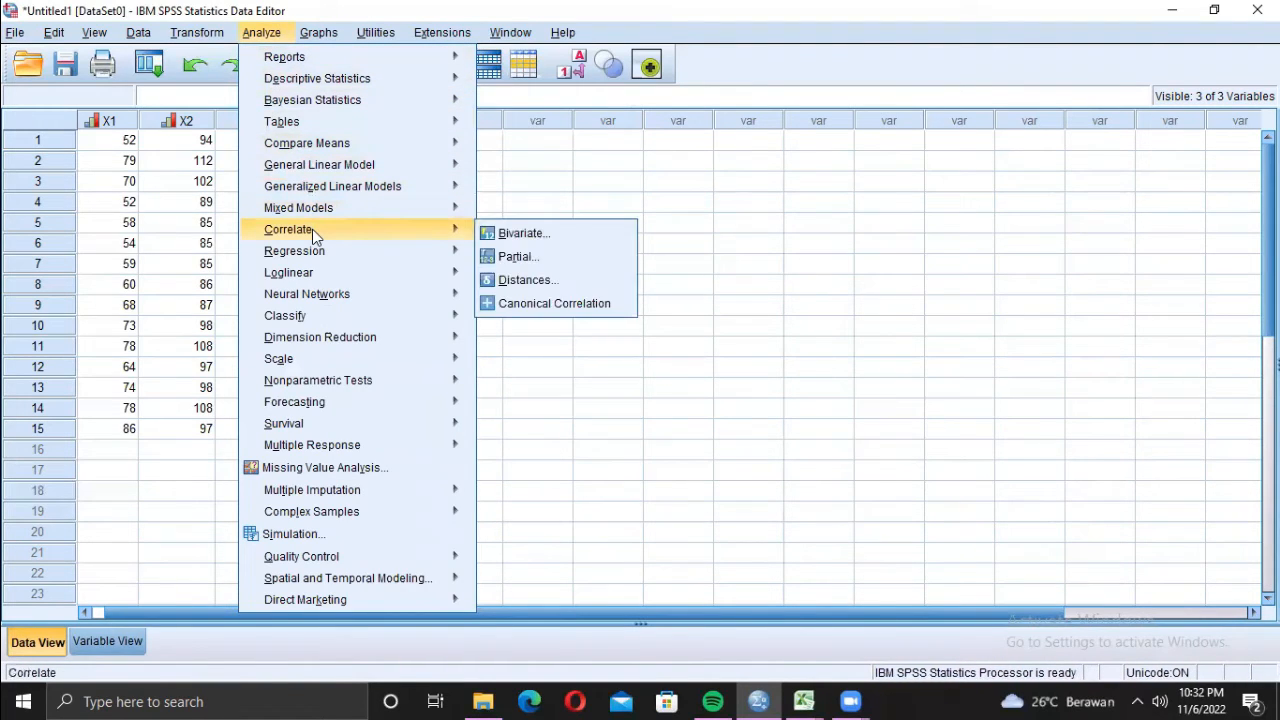
pyautogui.moveTo(454, 249)
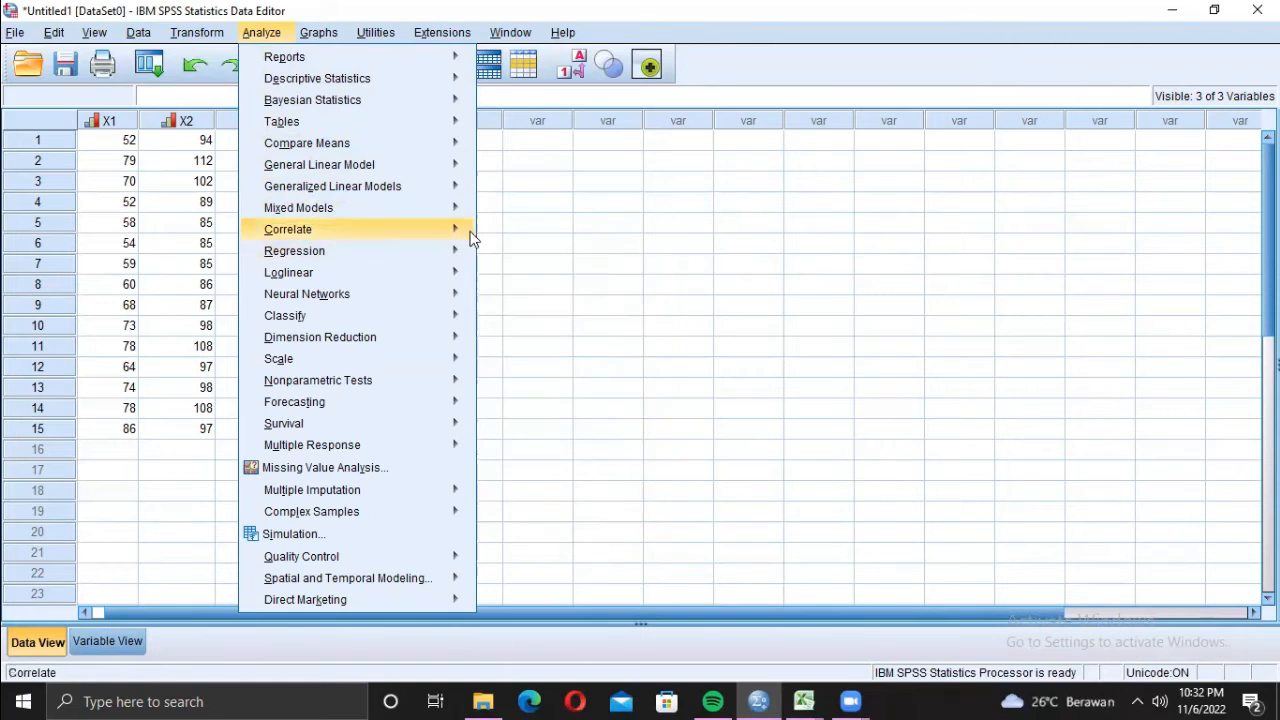
pyautogui.click(490, 232)
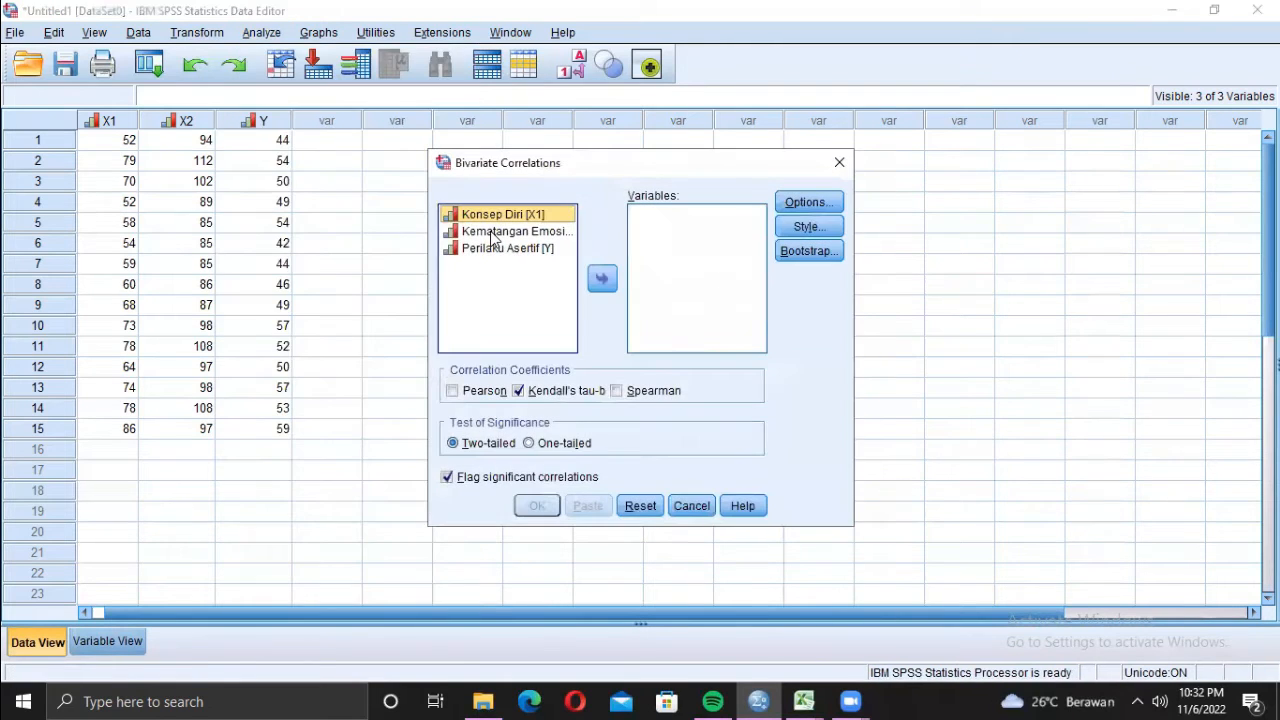
pyautogui.hotkey('shift', 'Down')
pyautogui.hotkey('shift', 'Down')
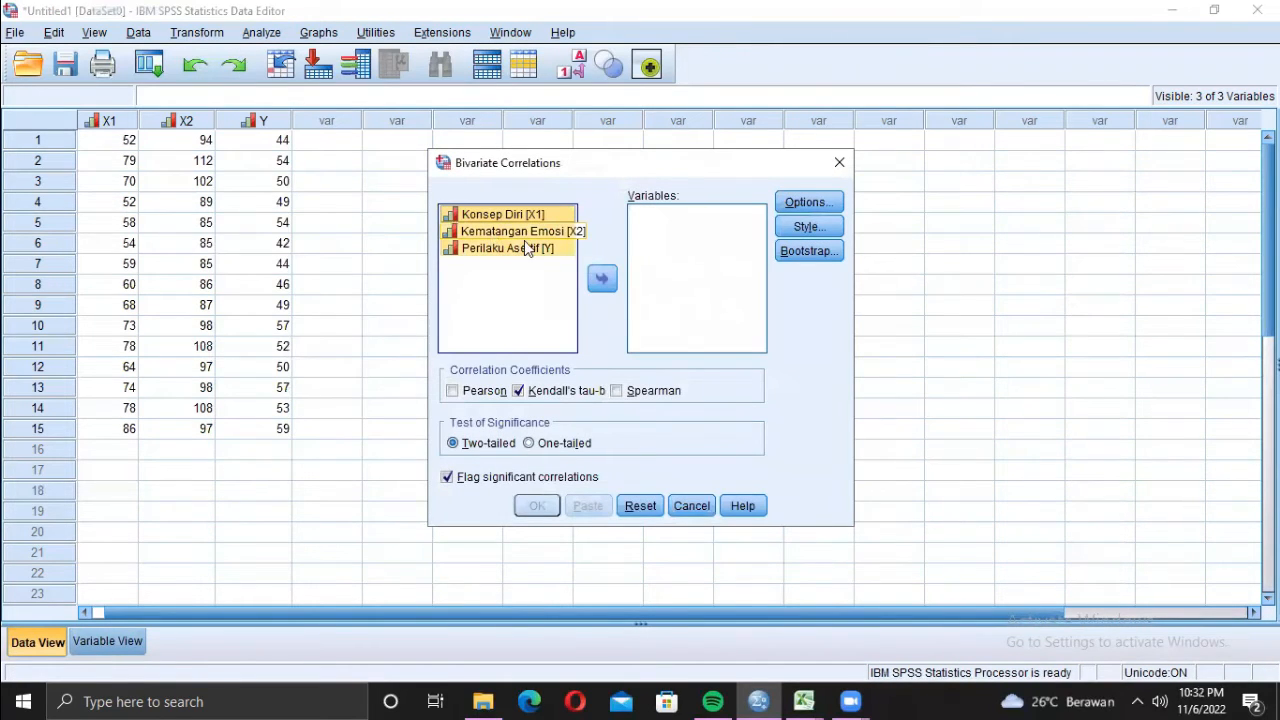
pyautogui.click(603, 280)
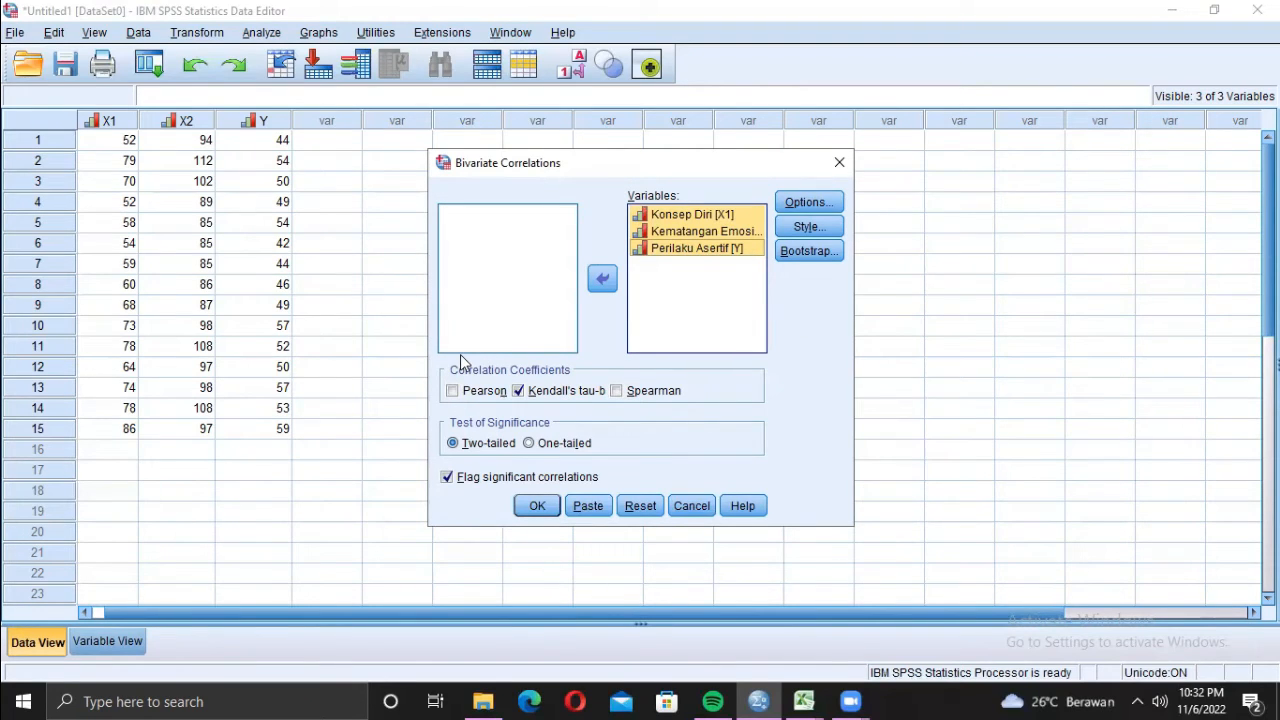
# Run the two-tailed correlation with only the Kendall's tau-b coefficient and maximize the output window.
pyautogui.click(520, 390)
pyautogui.click(520, 390)
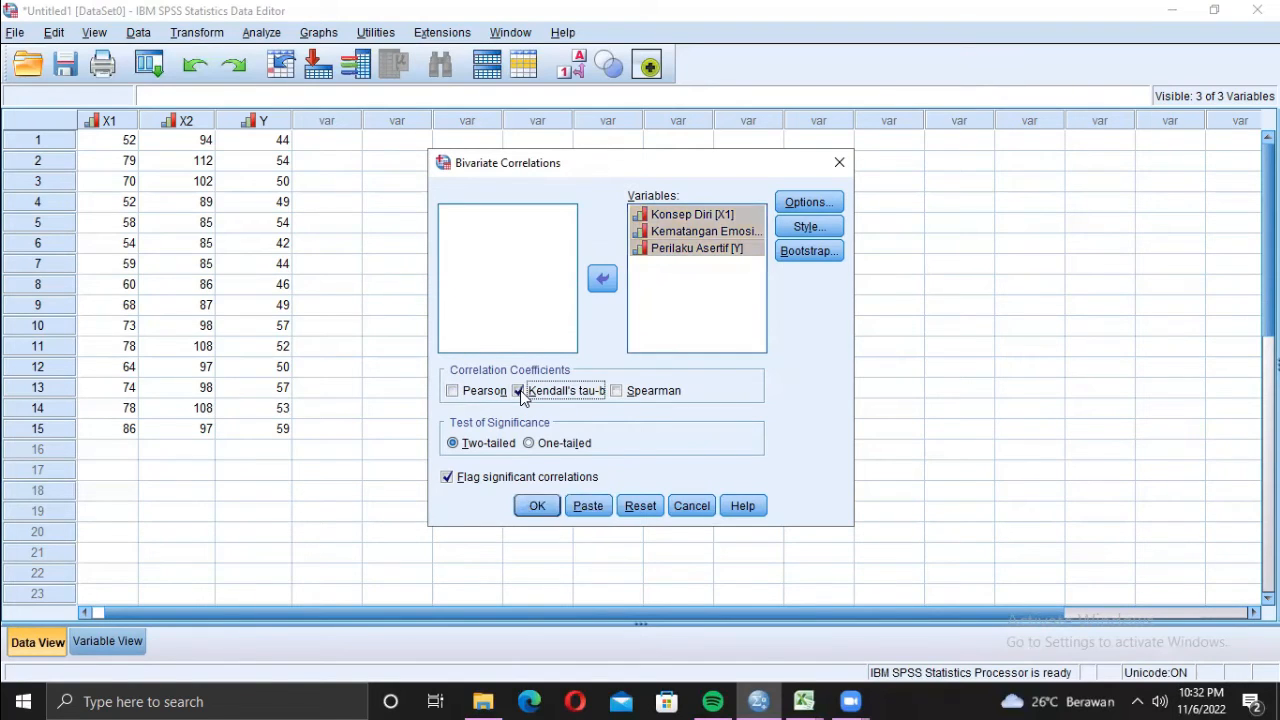
pyautogui.click(537, 506)
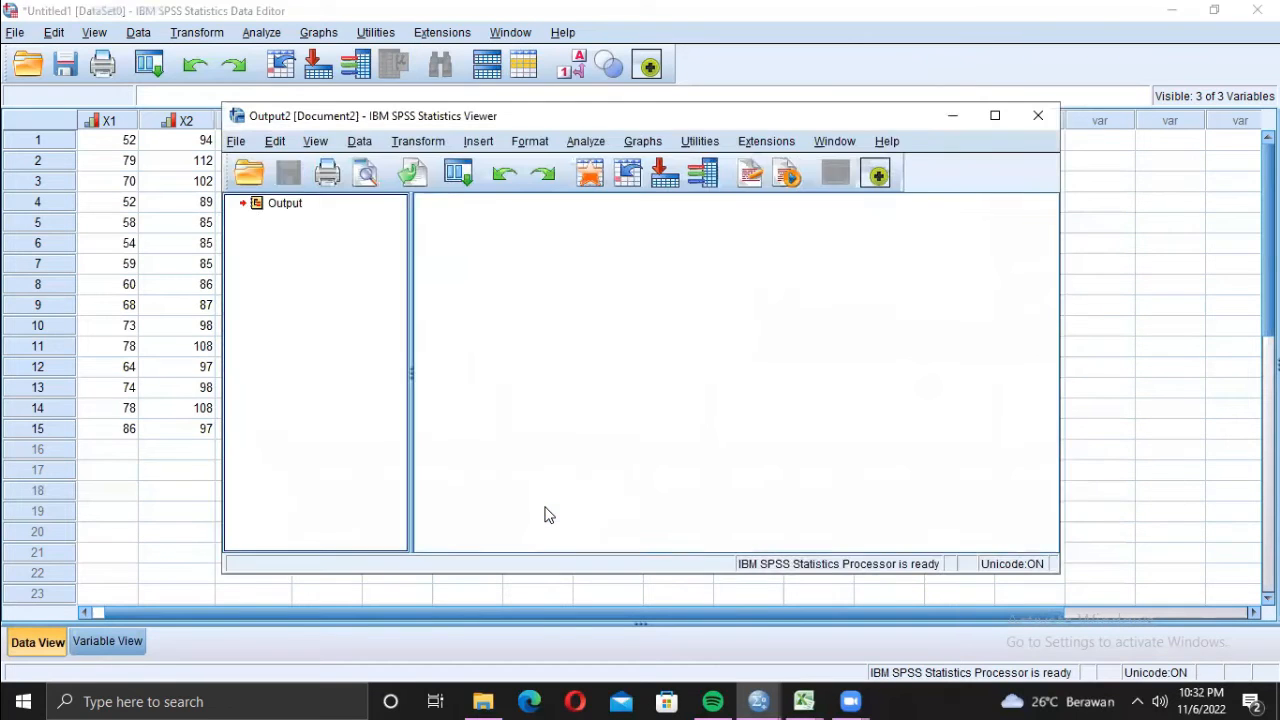
pyautogui.click(995, 116)
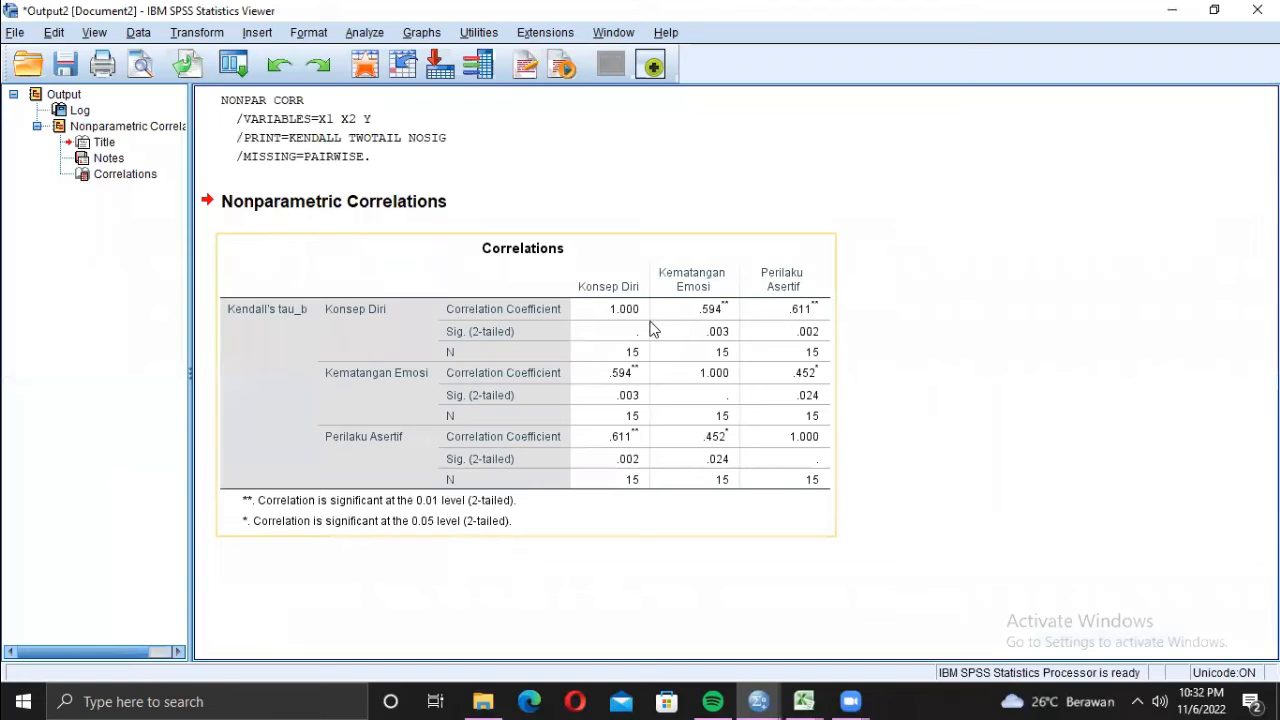
pyautogui.click(490, 227)
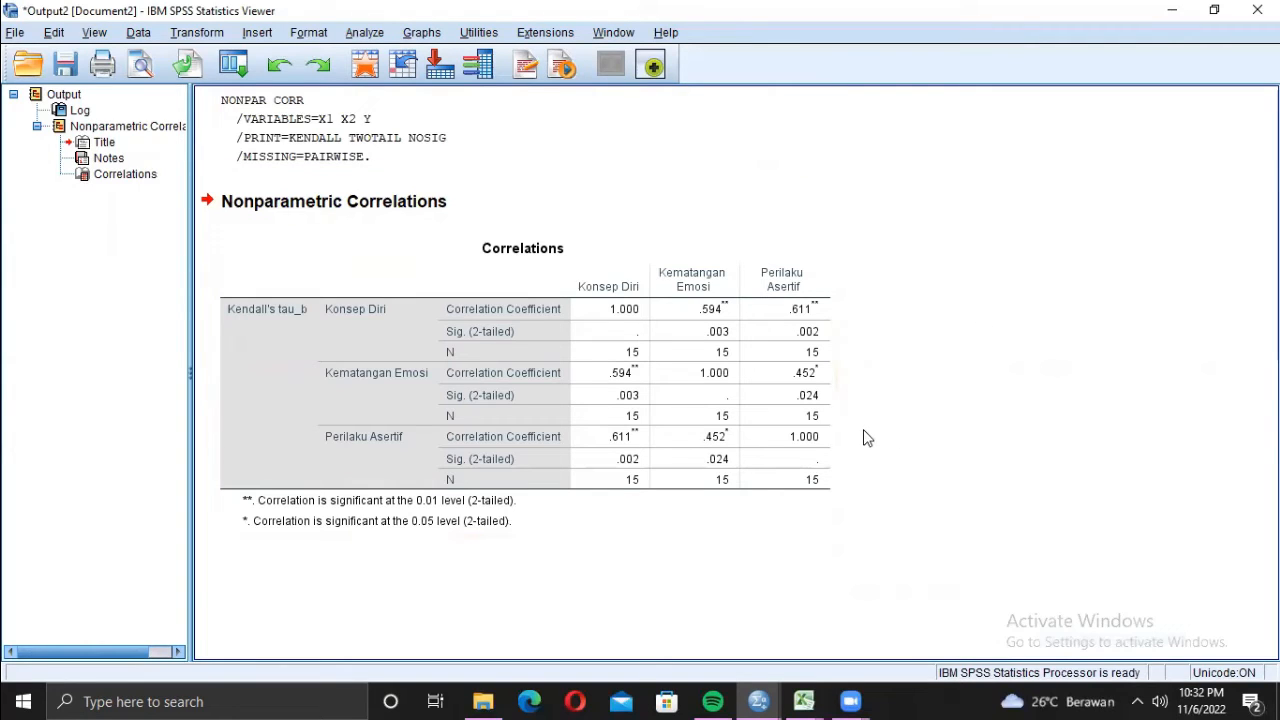
pyautogui.click(815, 481)
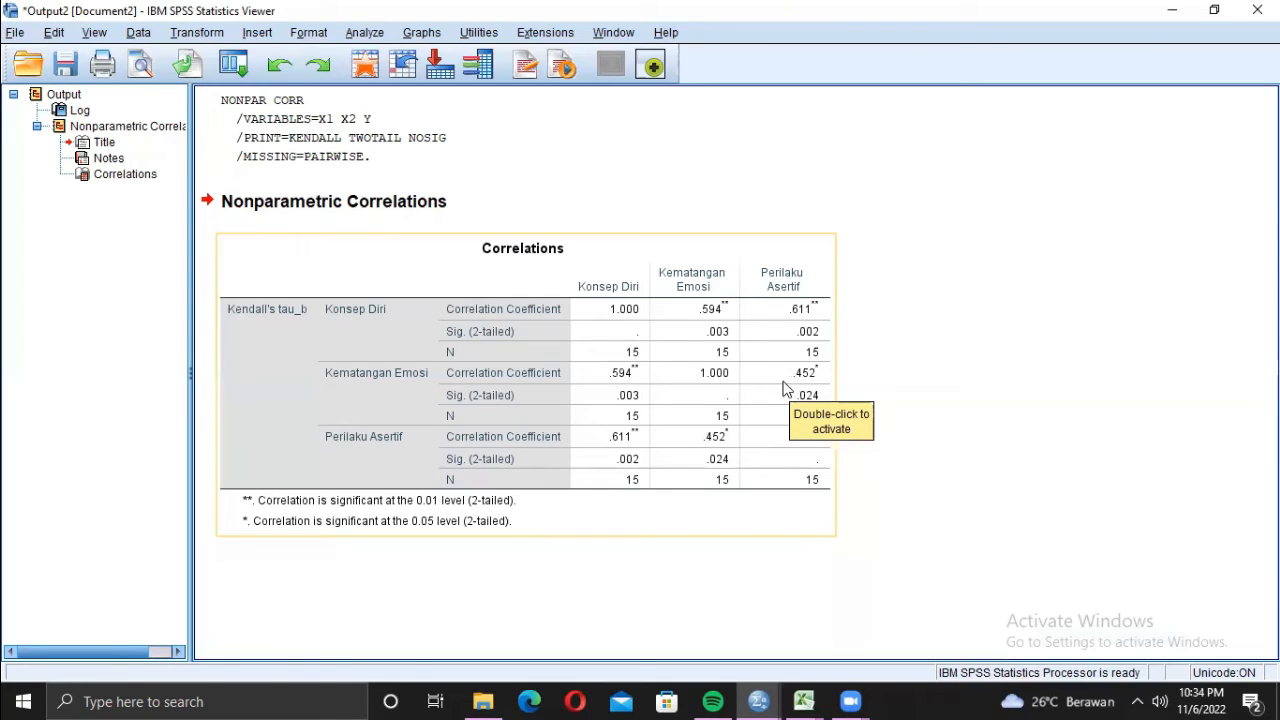
pyautogui.click(889, 372)
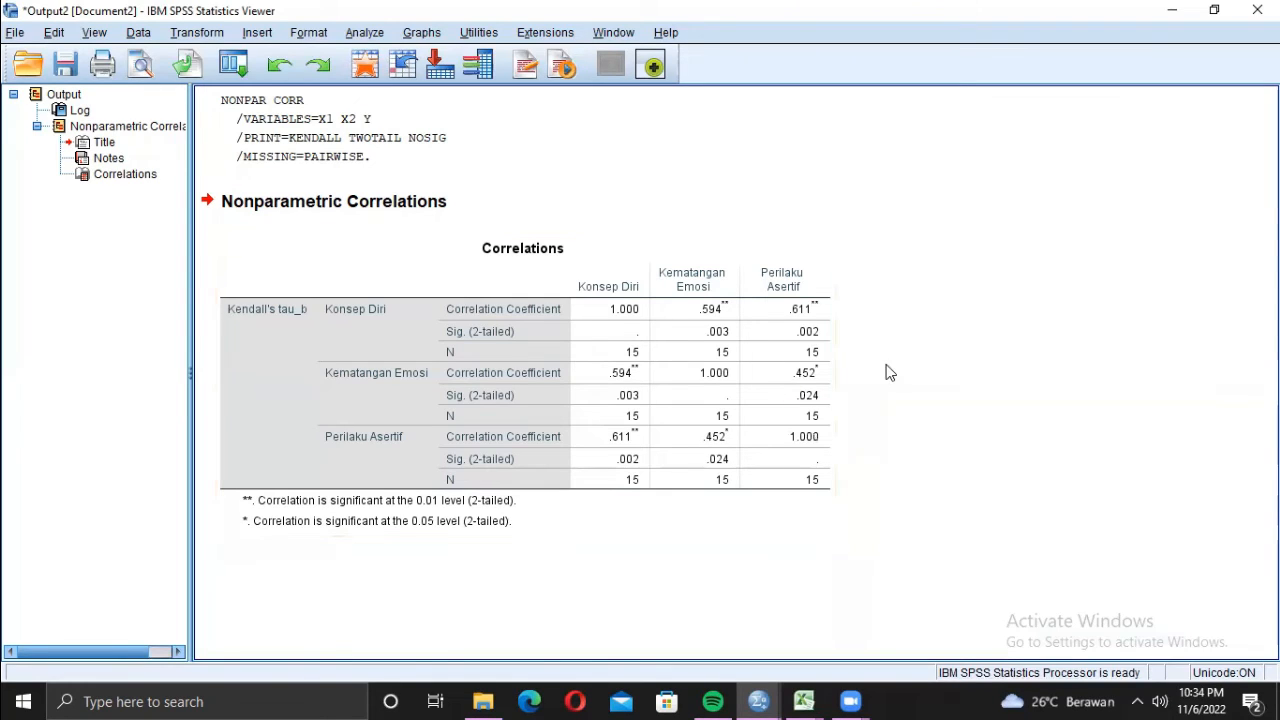
pyautogui.click(995, 213)
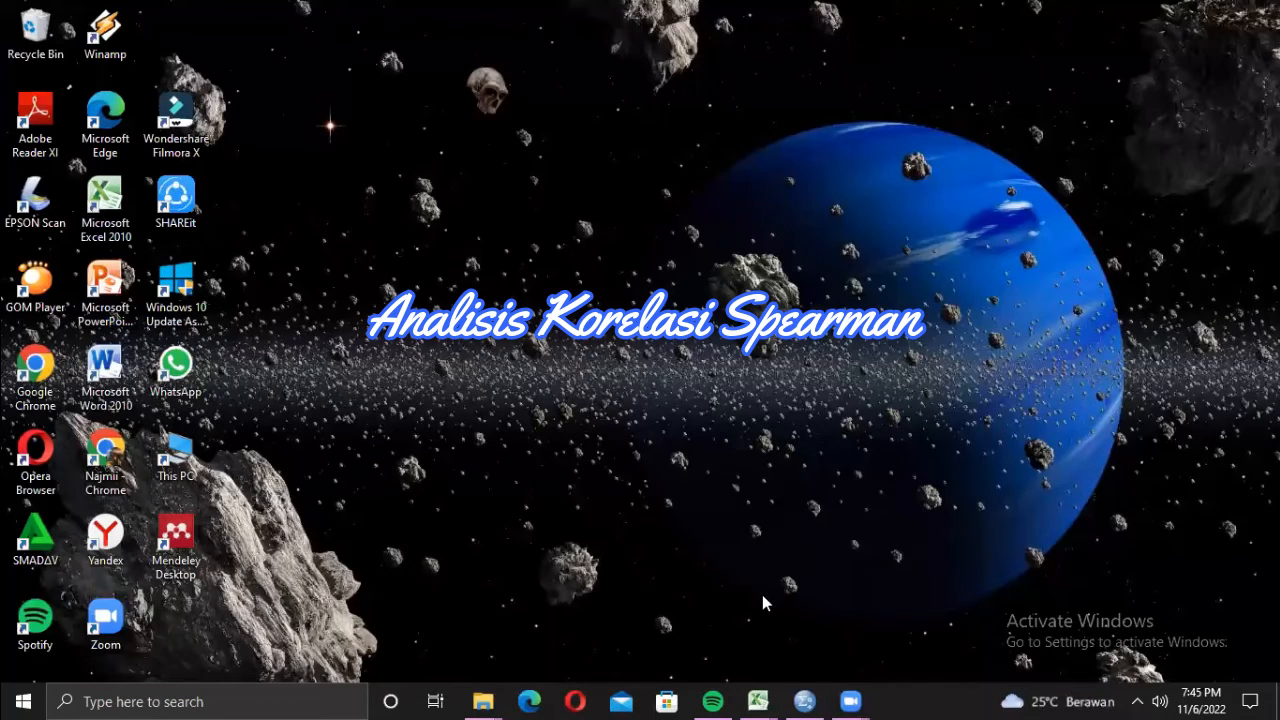
# Switch to the empty SPSS data editor and define variable X with 0 decimals and the label Kematangan Emosi.
pyautogui.click(803, 700)
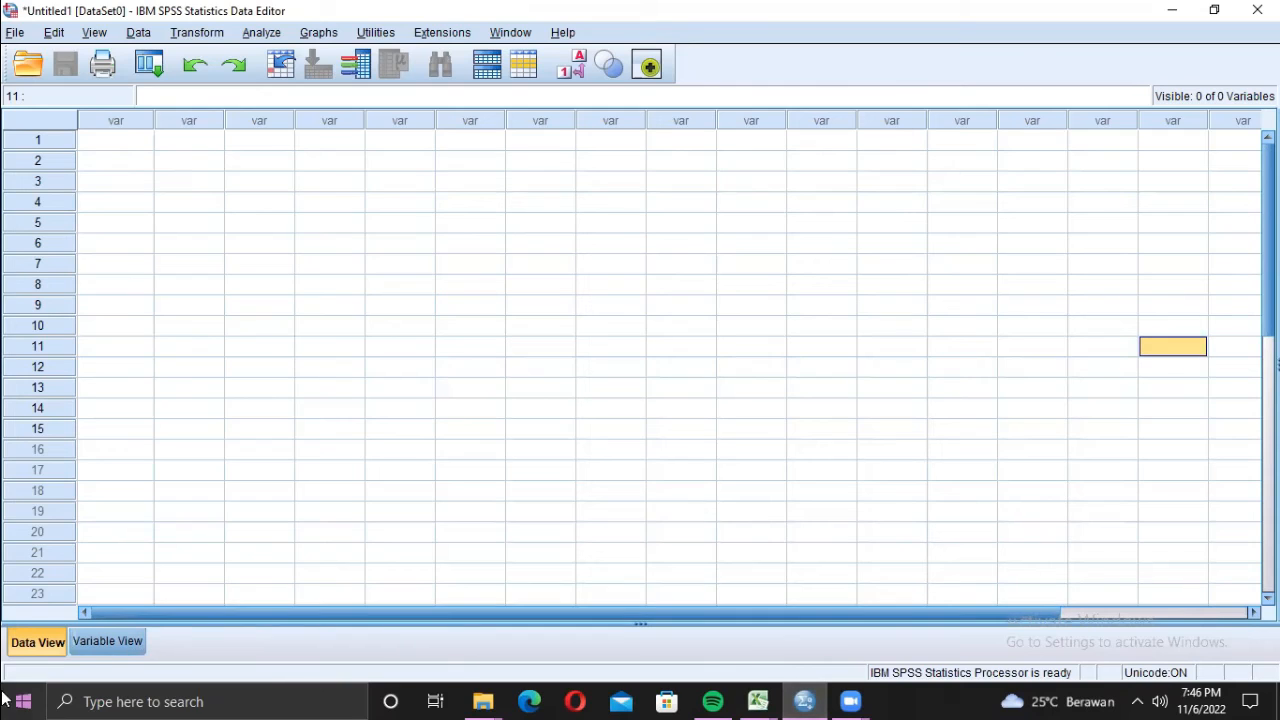
pyautogui.click(110, 642)
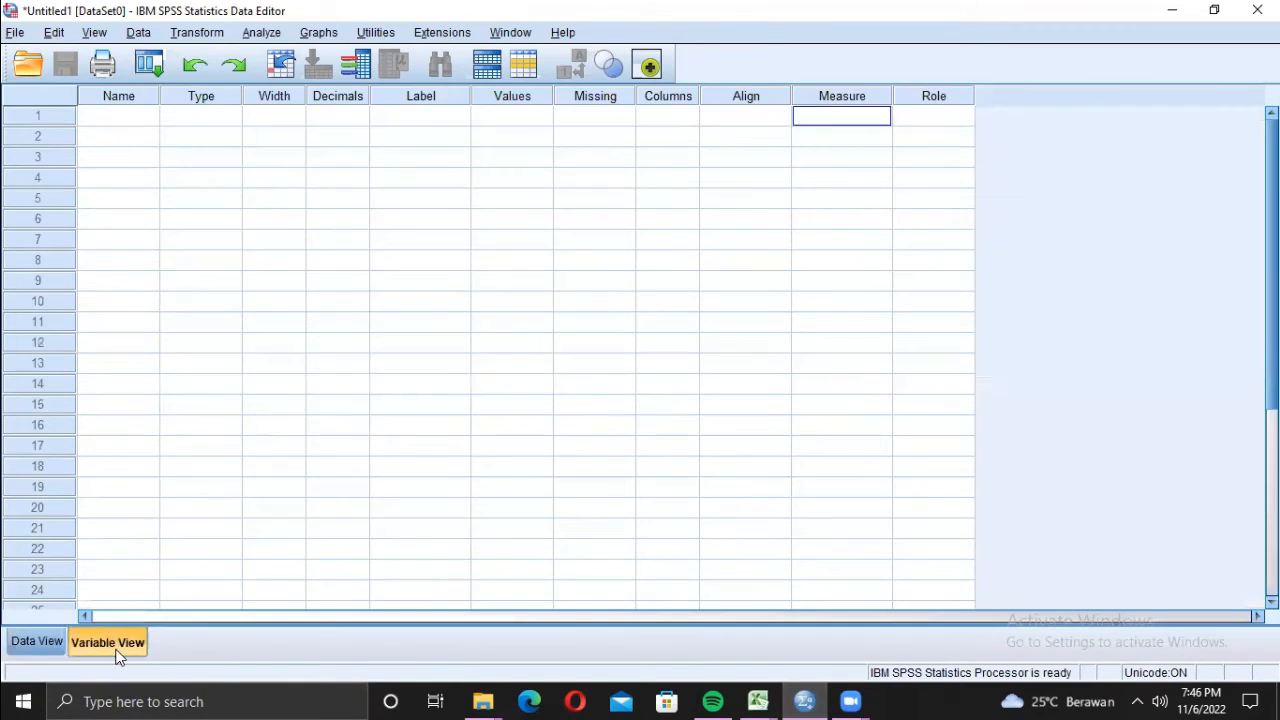
pyautogui.click(127, 126)
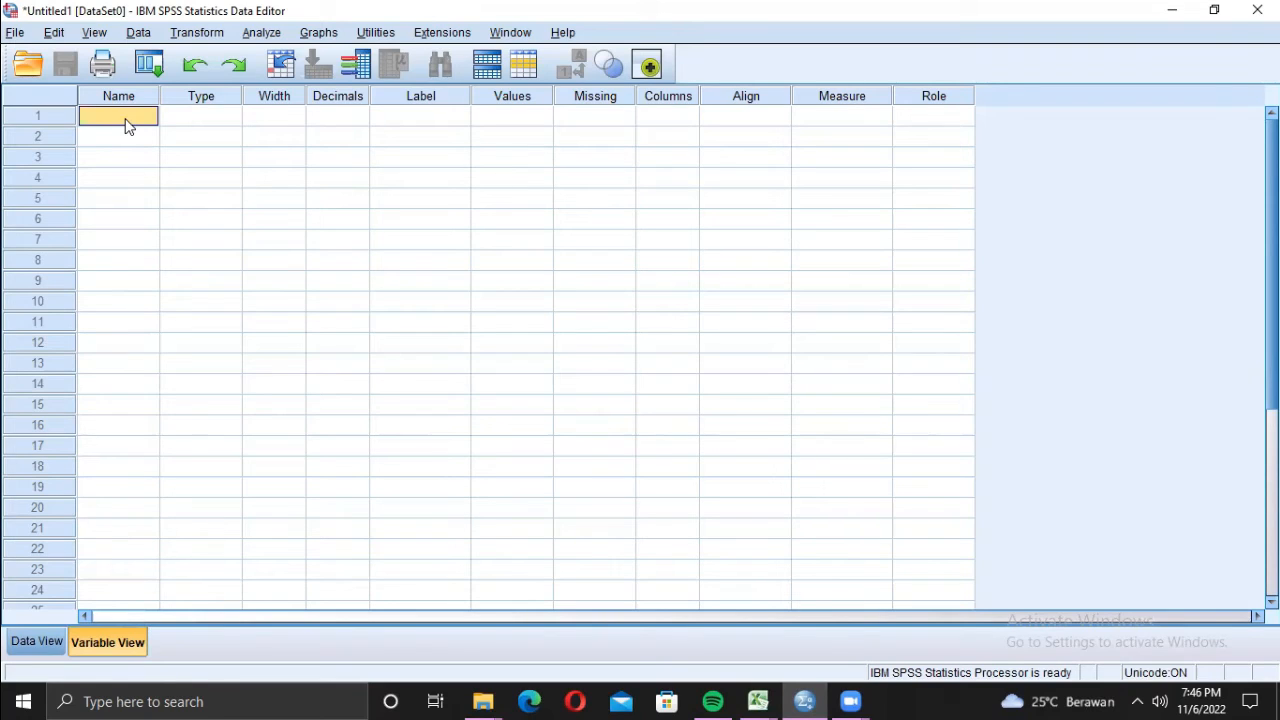
pyautogui.doubleClick(127, 120)
pyautogui.write('X')
pyautogui.click(352, 115)
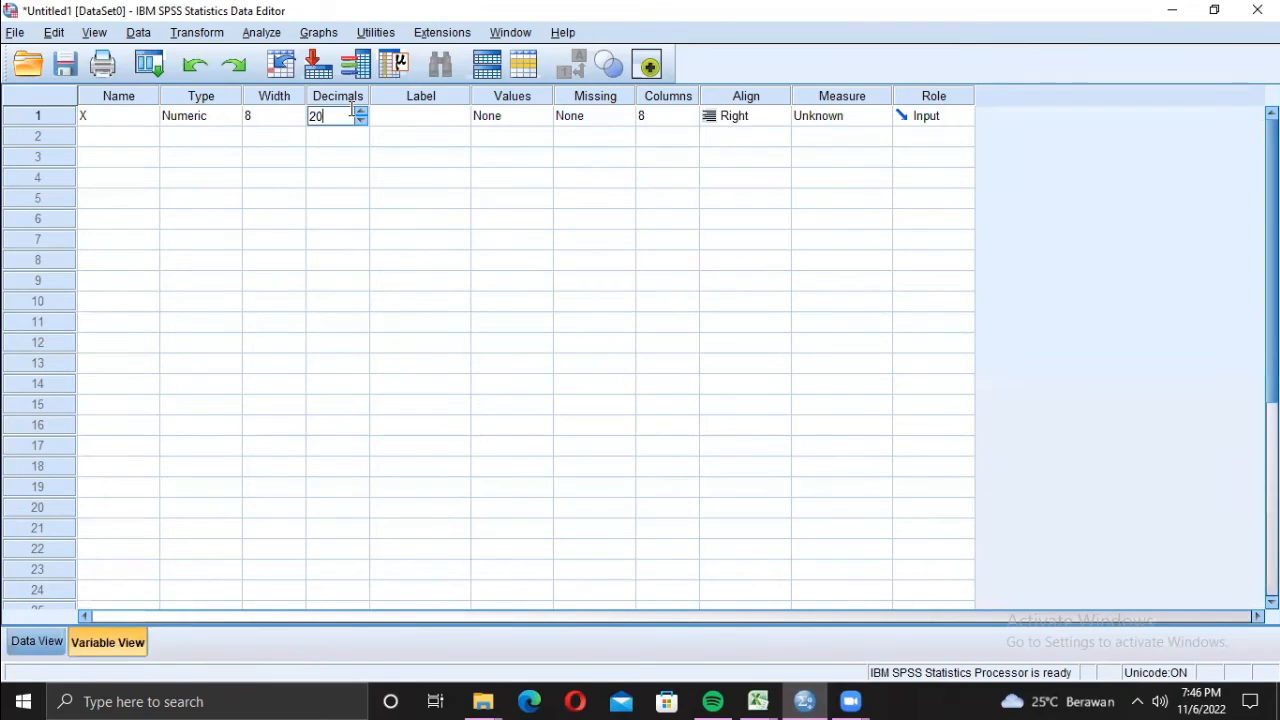
pyautogui.press('Delete')
pyautogui.write('0')
pyautogui.click(443, 120)
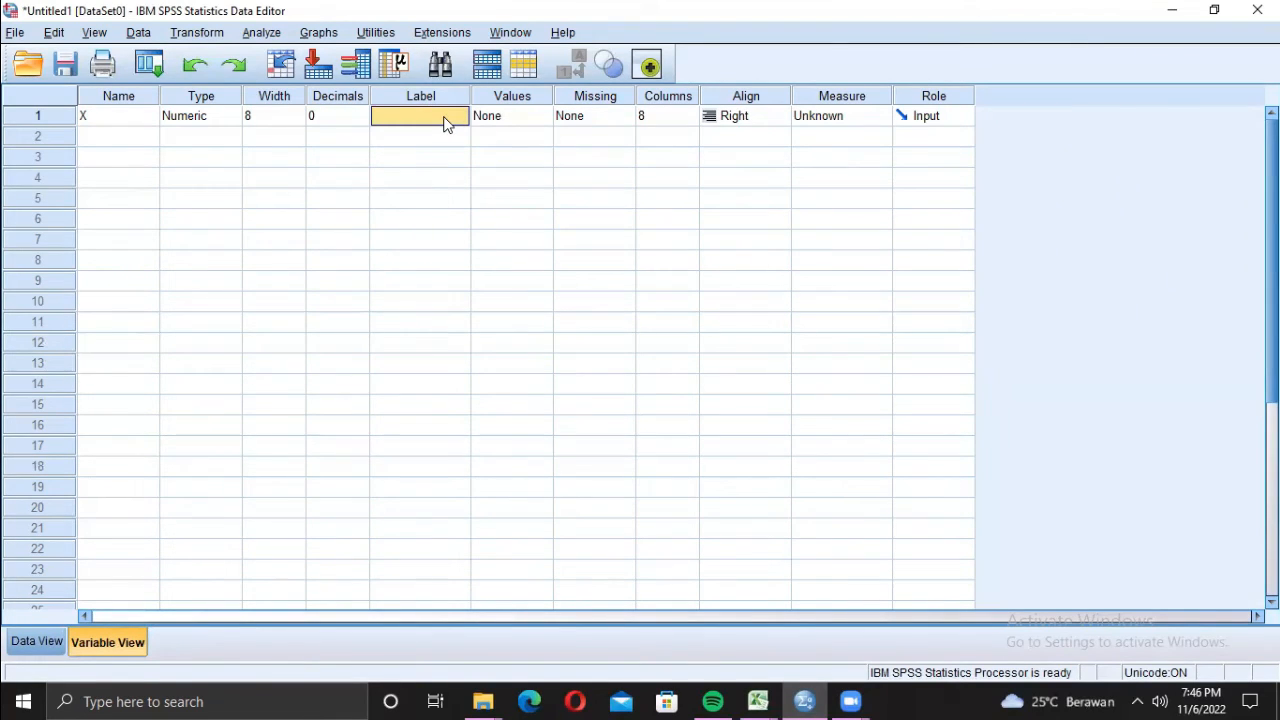
pyautogui.write('Ke')
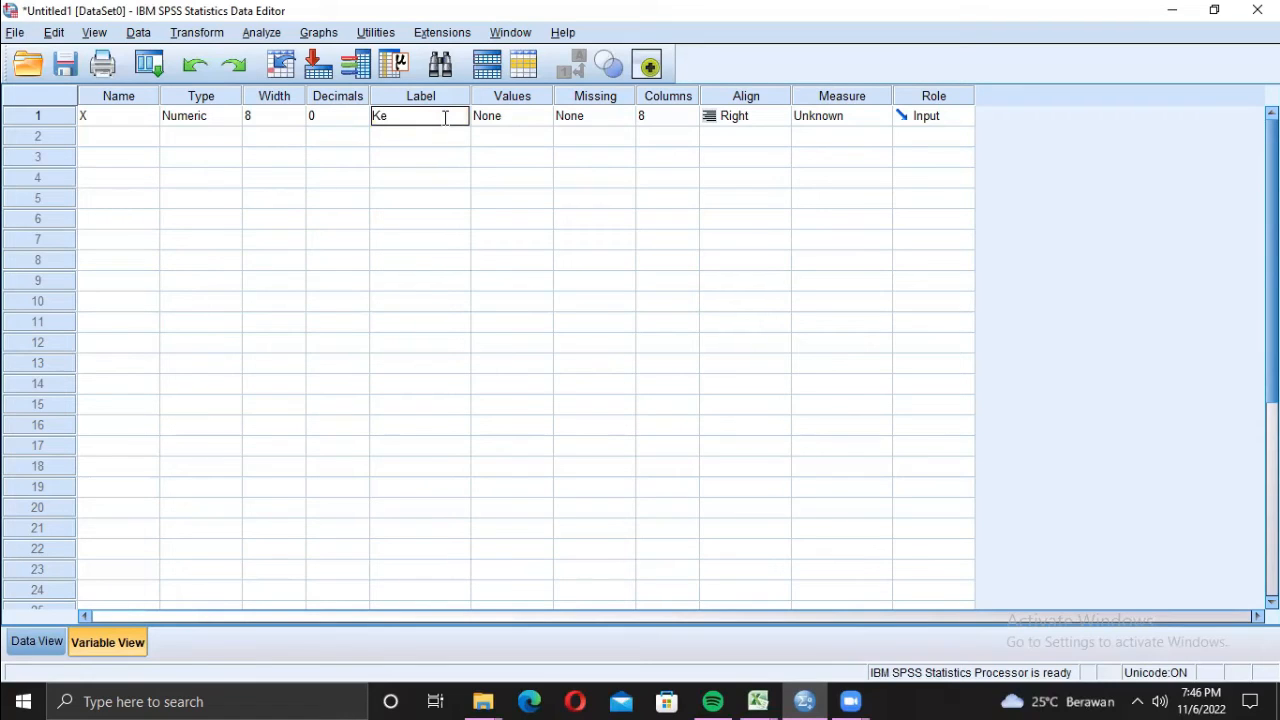
pyautogui.write('matangan')
pyautogui.write(' Emosi')
# Define a second variable Y with 0 decimals and the label Perilaku Asertif.
pyautogui.click(123, 135)
pyautogui.write('Y')
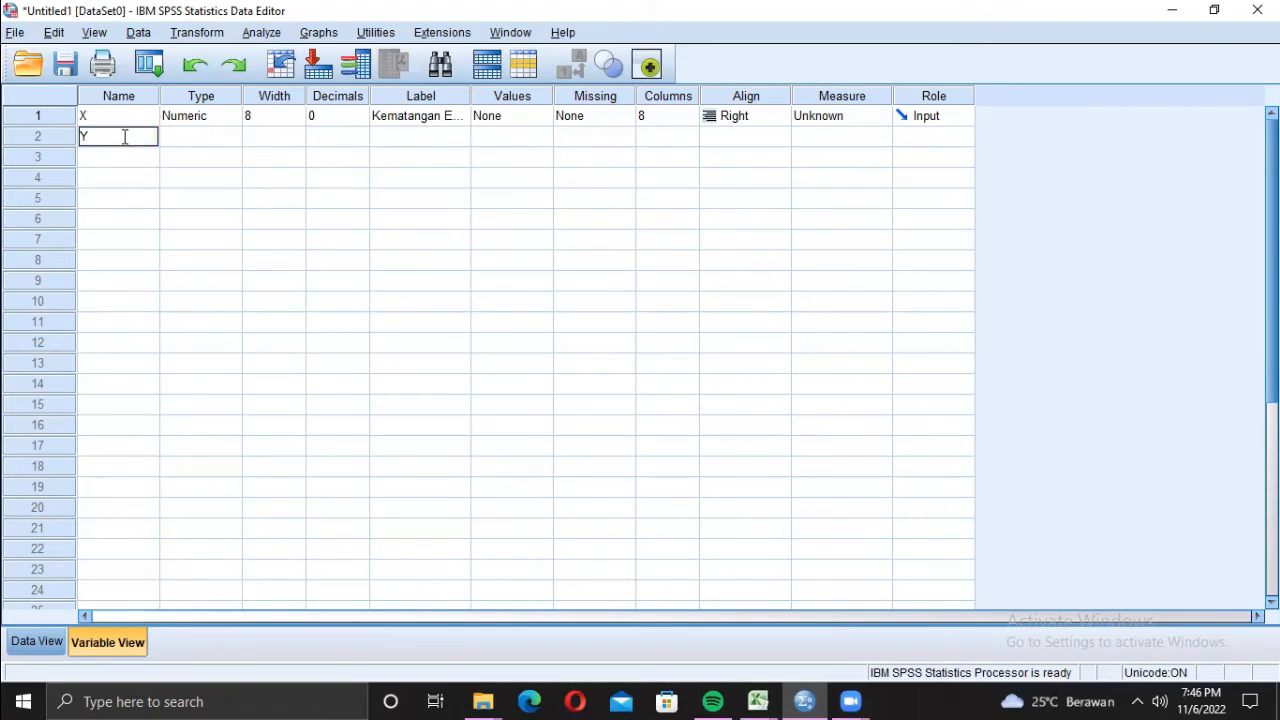
pyautogui.click(176, 143)
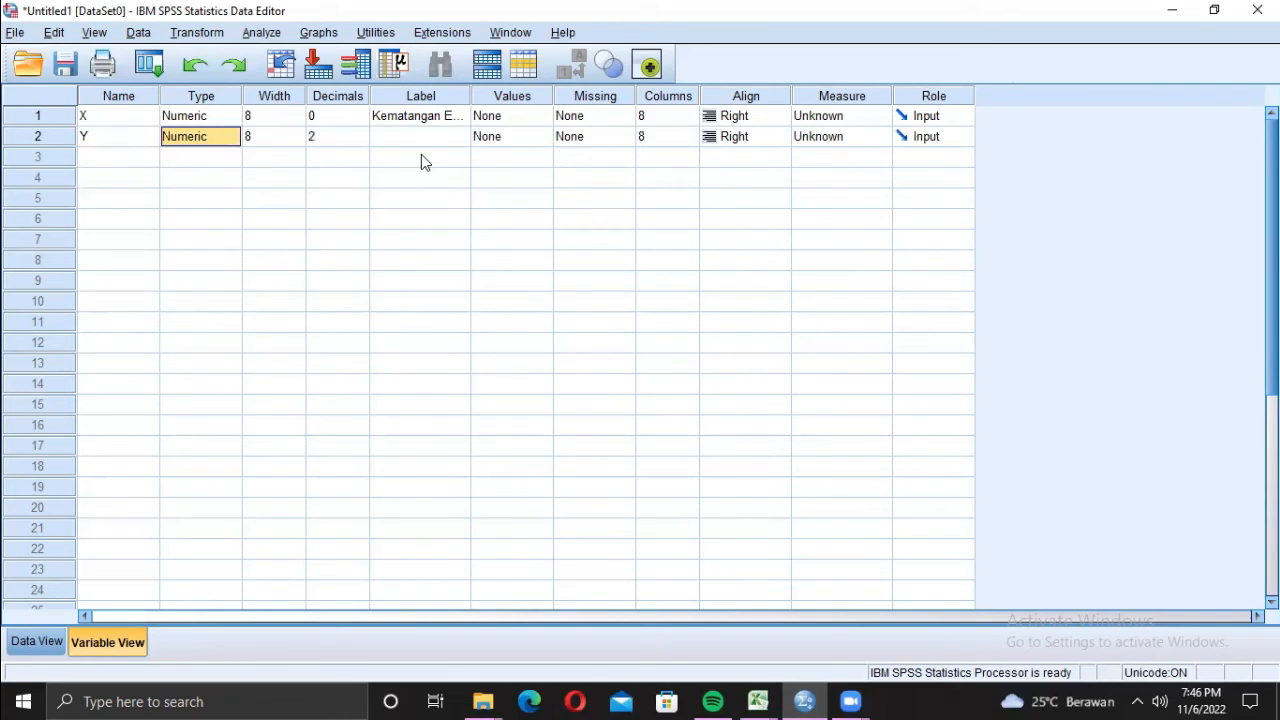
pyautogui.click(342, 138)
pyautogui.press('BackSpace')
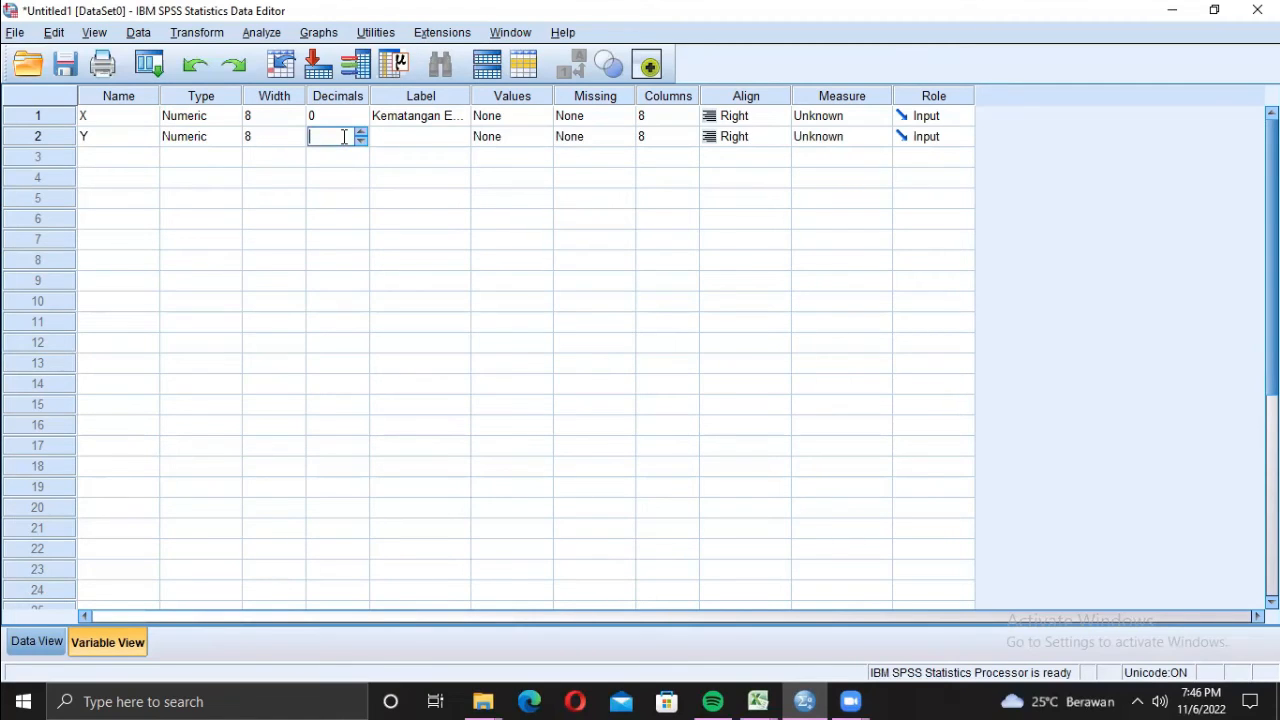
pyautogui.write('0')
pyautogui.click(458, 139)
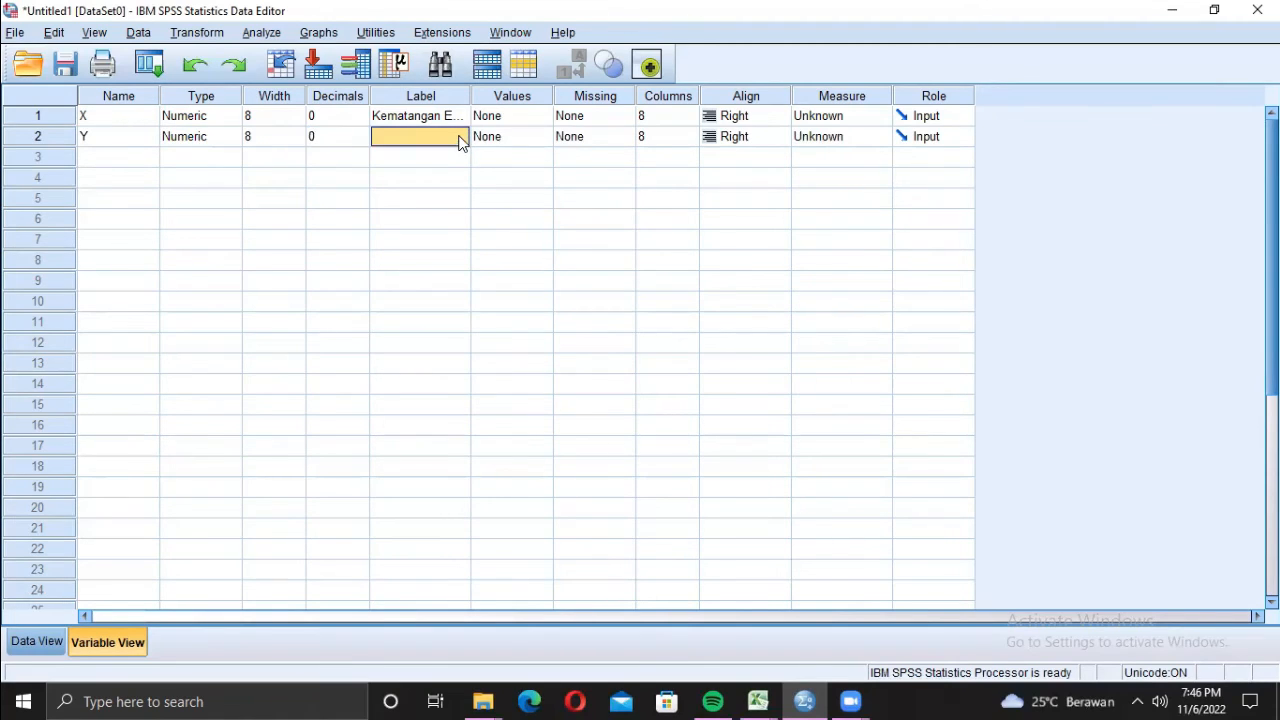
pyautogui.click(458, 139)
pyautogui.write('P')
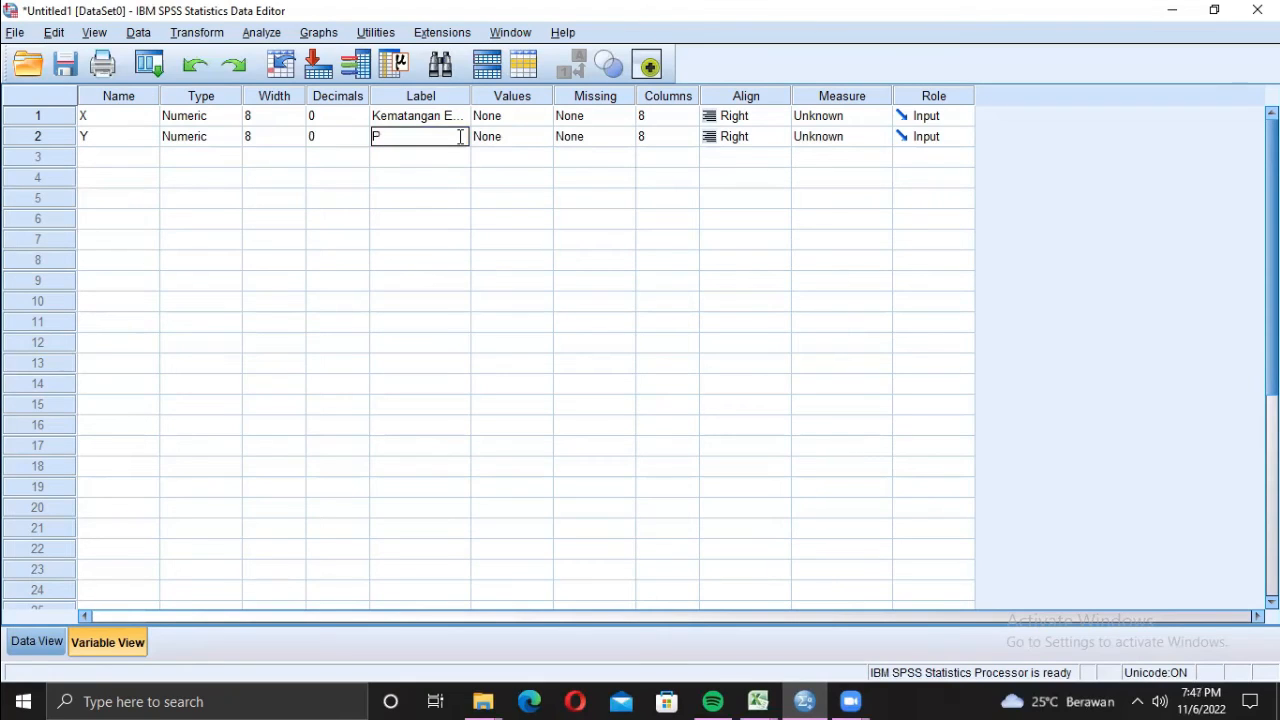
pyautogui.write('erilaku Asertif')
pyautogui.click(579, 199)
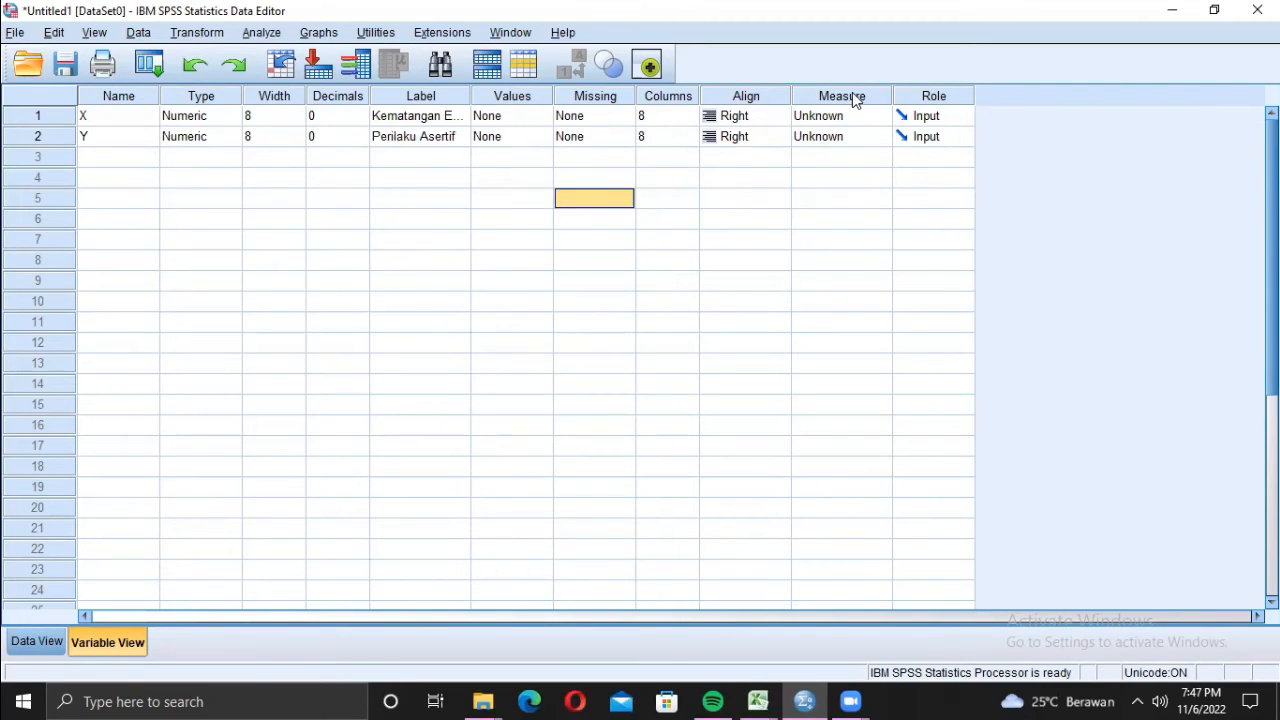
# Set the measurement level of variables X and Y to Ordinal.
pyautogui.click(872, 117)
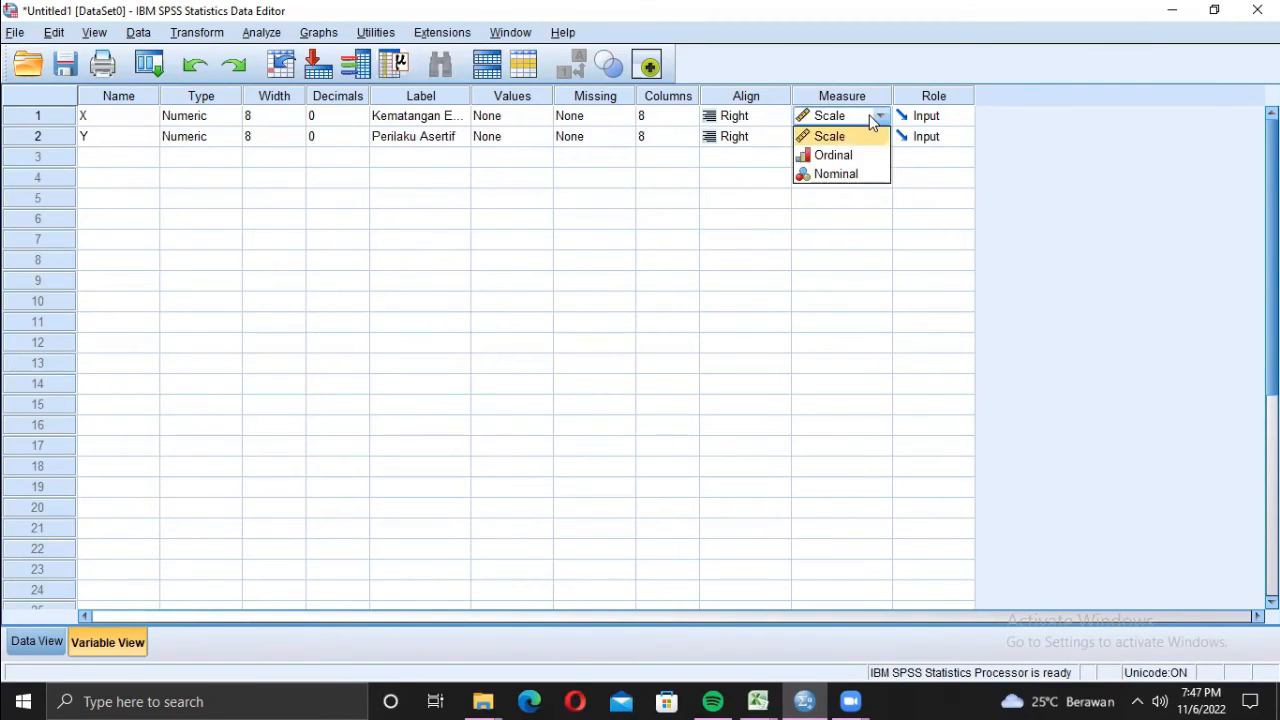
pyautogui.click(845, 158)
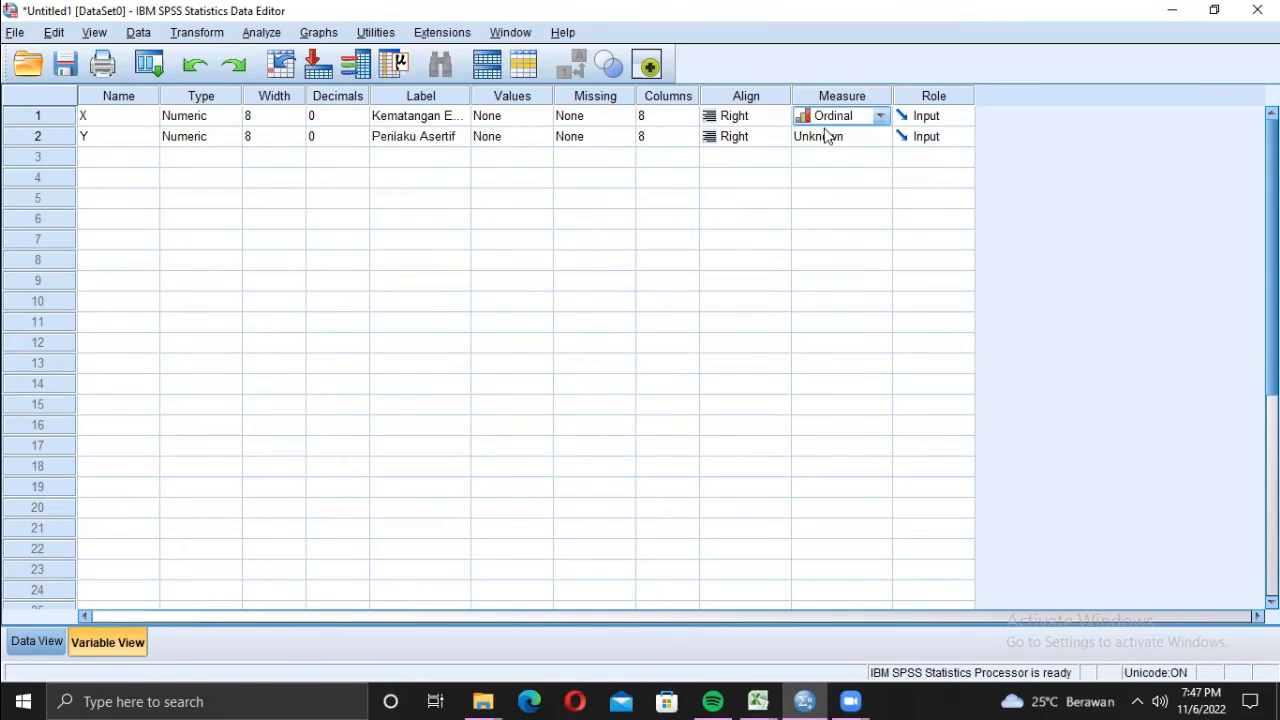
pyautogui.click(828, 136)
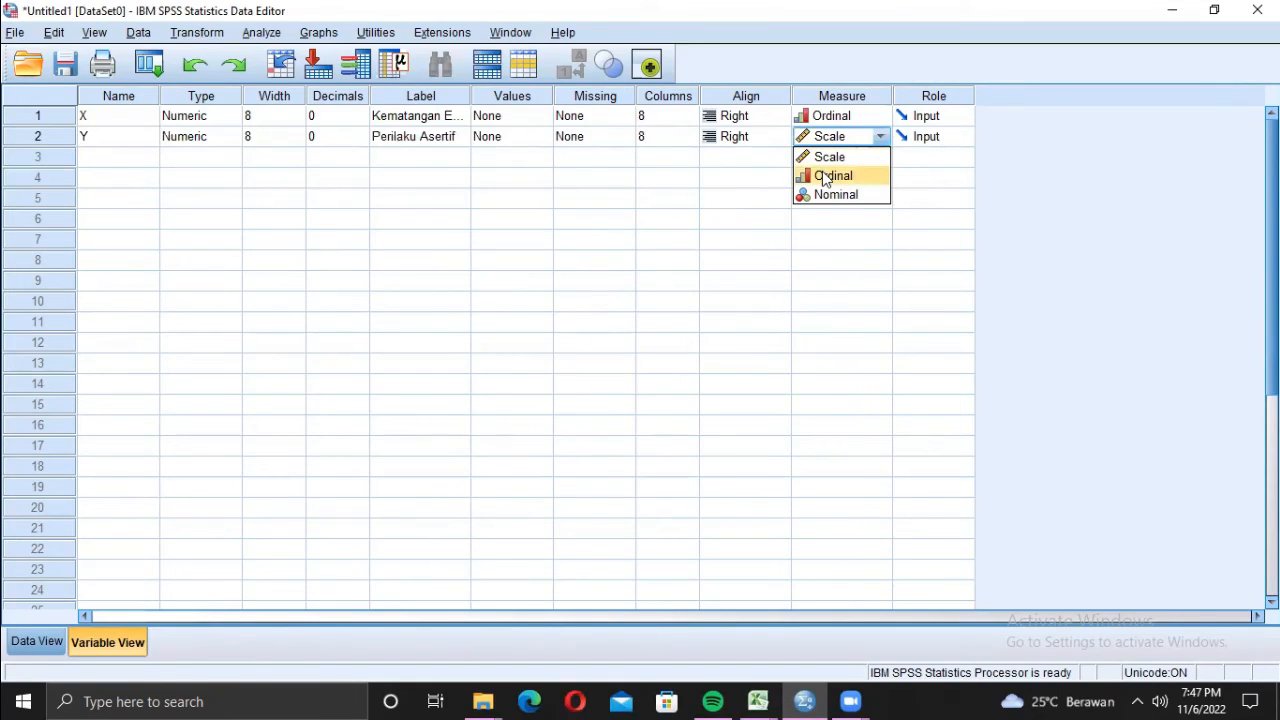
pyautogui.click(826, 176)
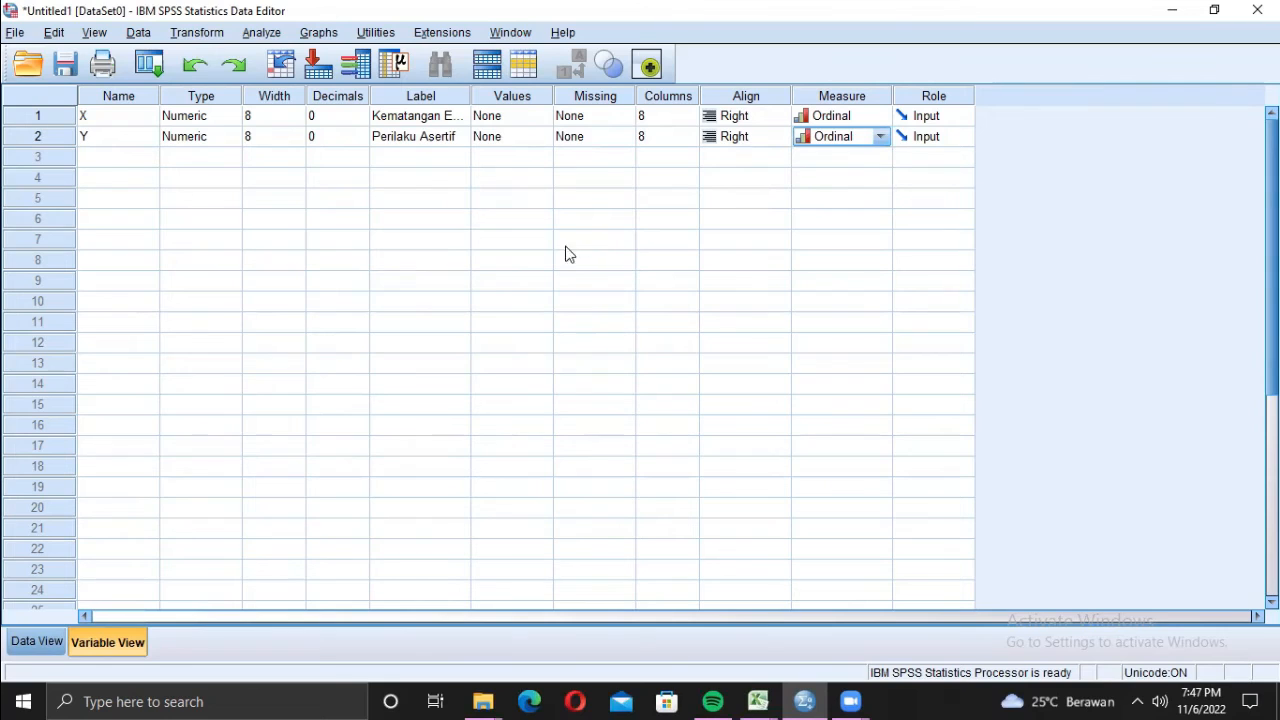
# Paste the copied scores into the X and Y data columns, starting at the first case.
pyautogui.click(30, 645)
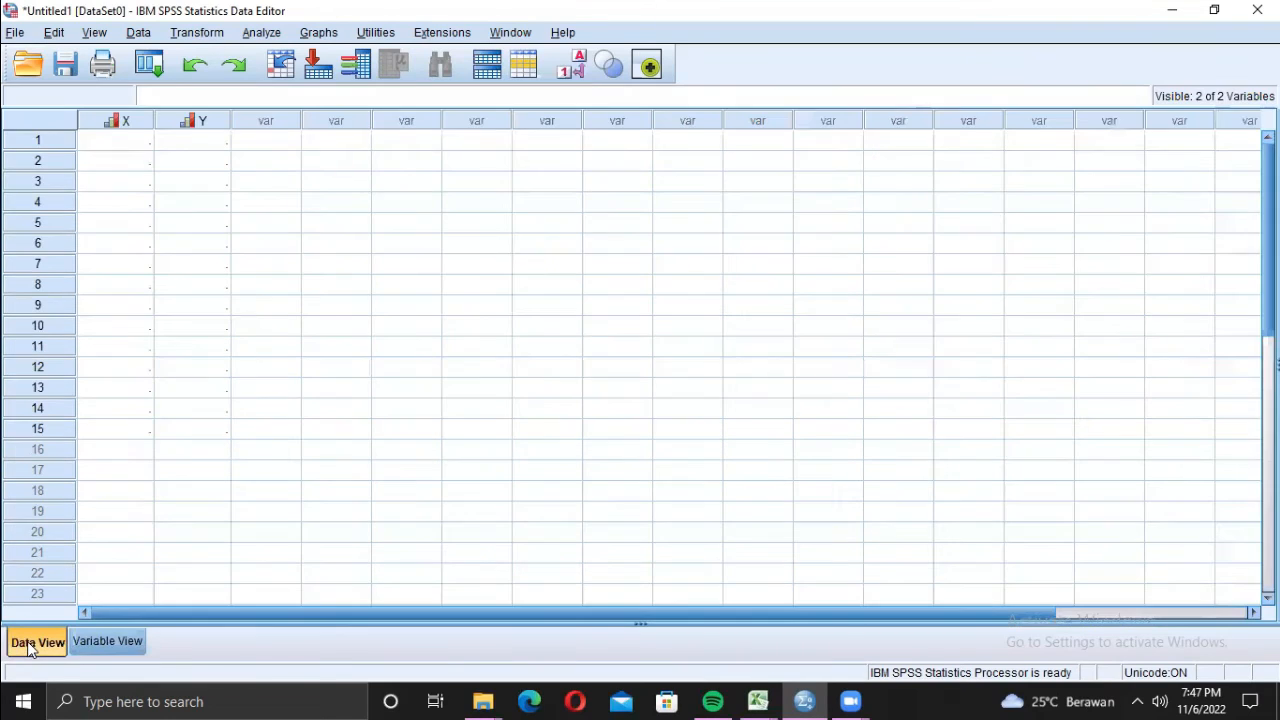
pyautogui.click(150, 145)
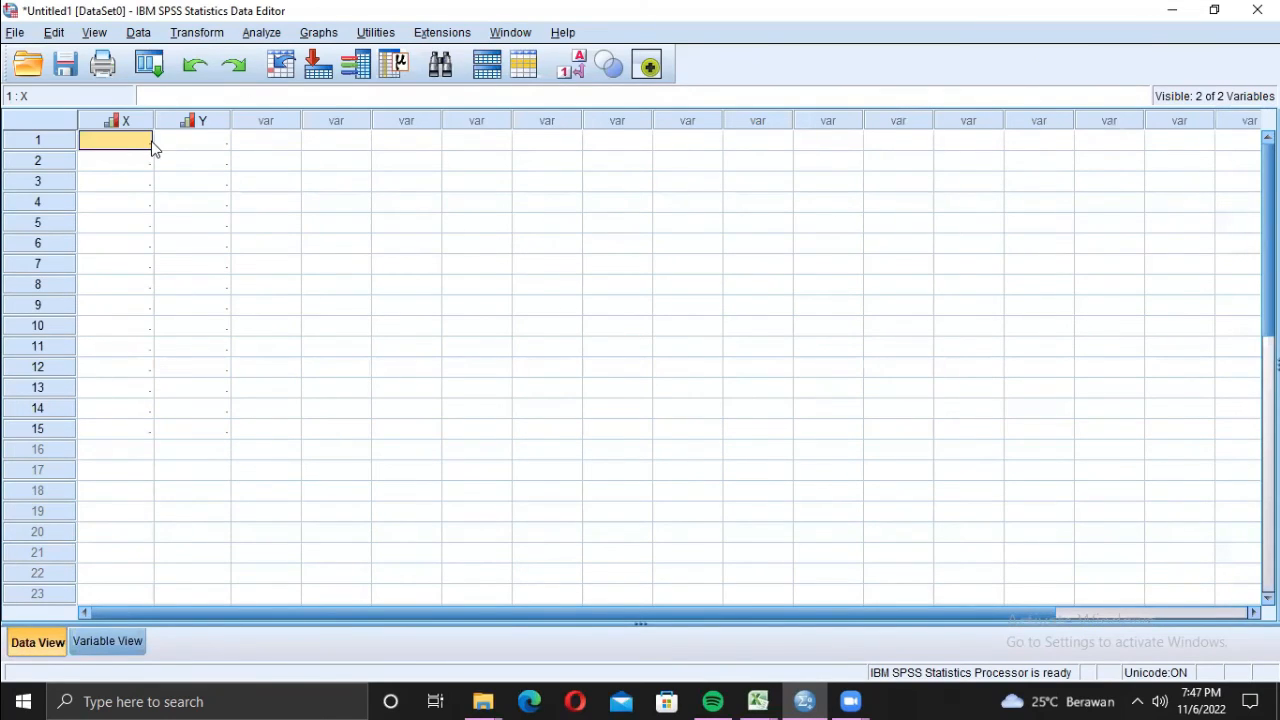
pyautogui.hotkey('ctrl', 'v')
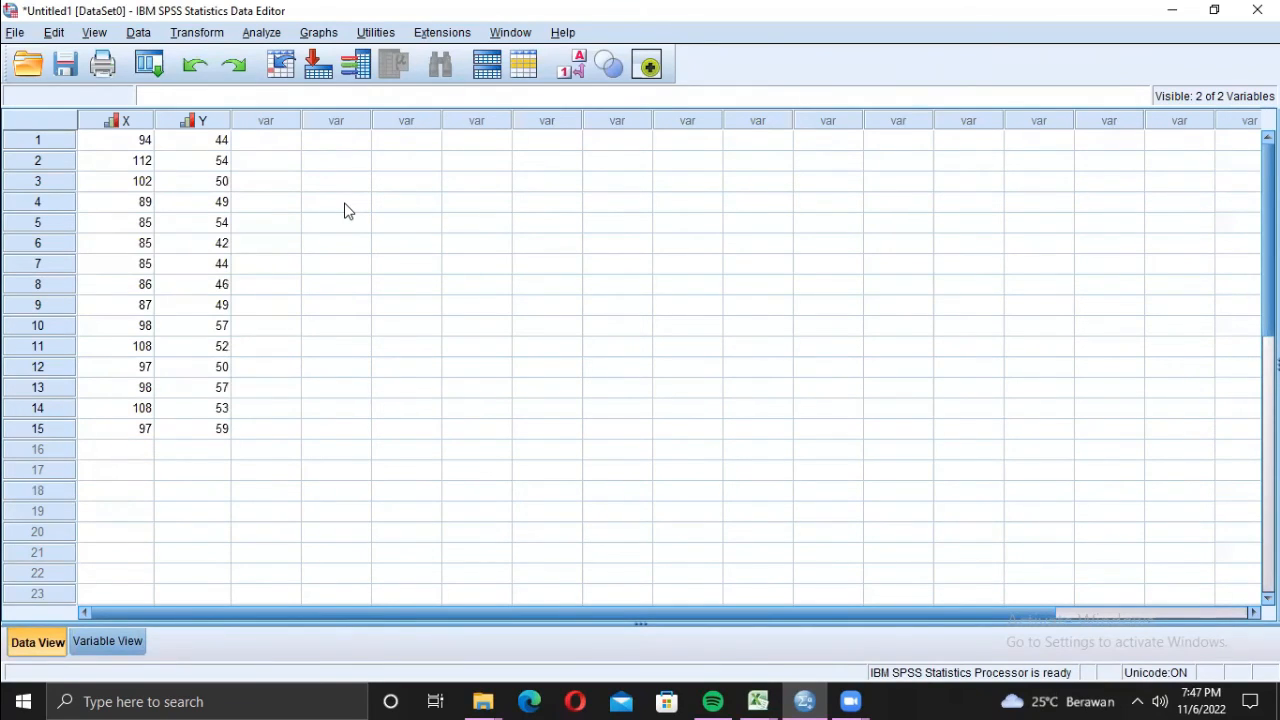
# Start a bivariate correlation analysis with Kematangan Emosi and Perilaku Asertif as its variables.
pyautogui.click(265, 35)
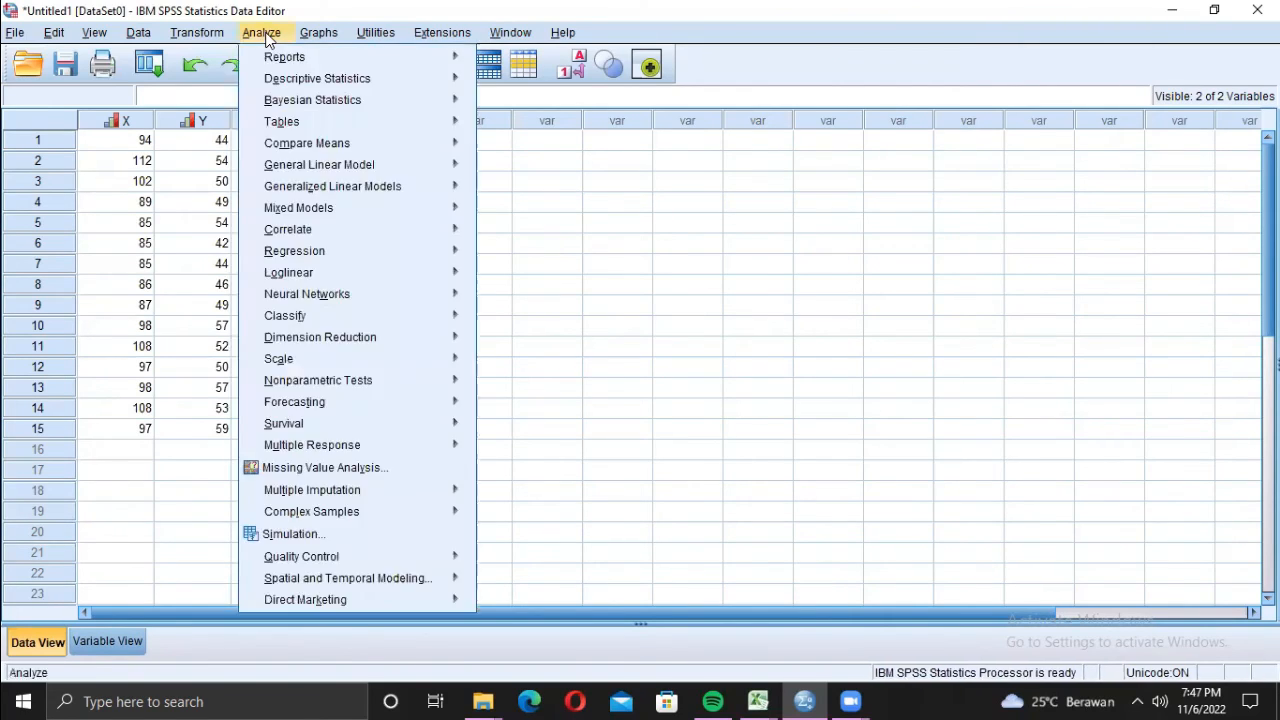
pyautogui.moveTo(347, 226)
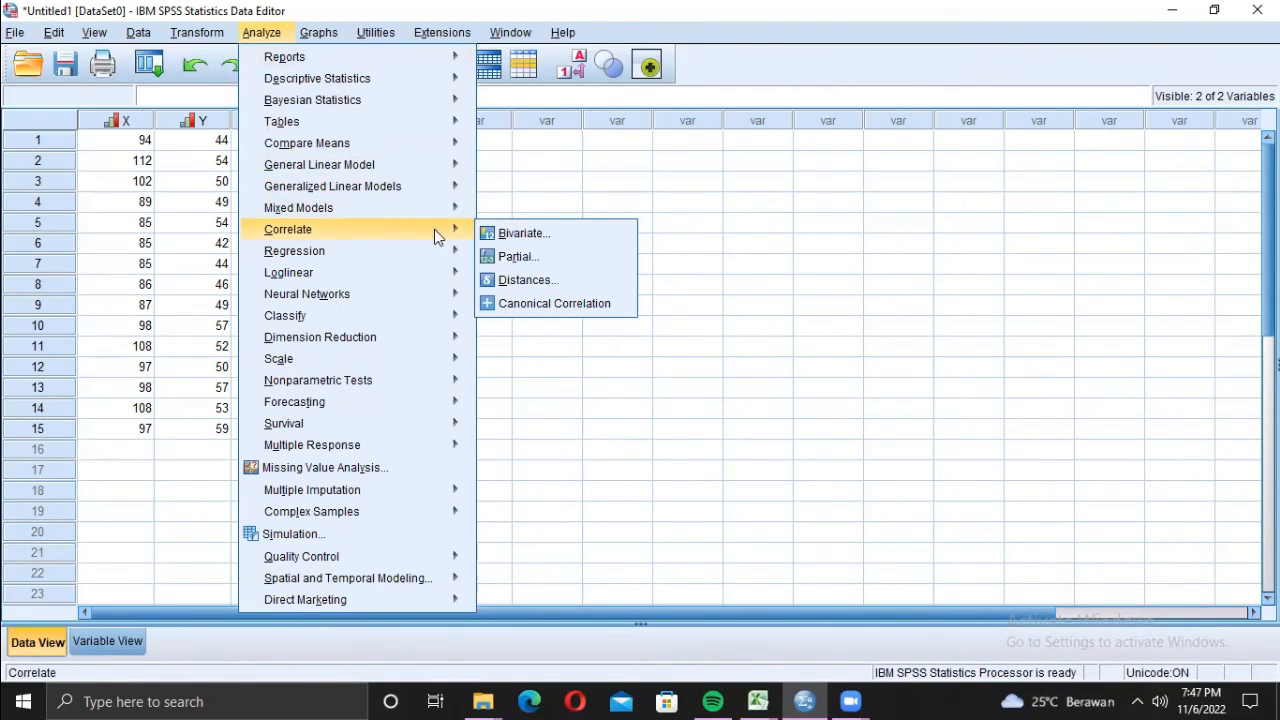
pyautogui.click(497, 234)
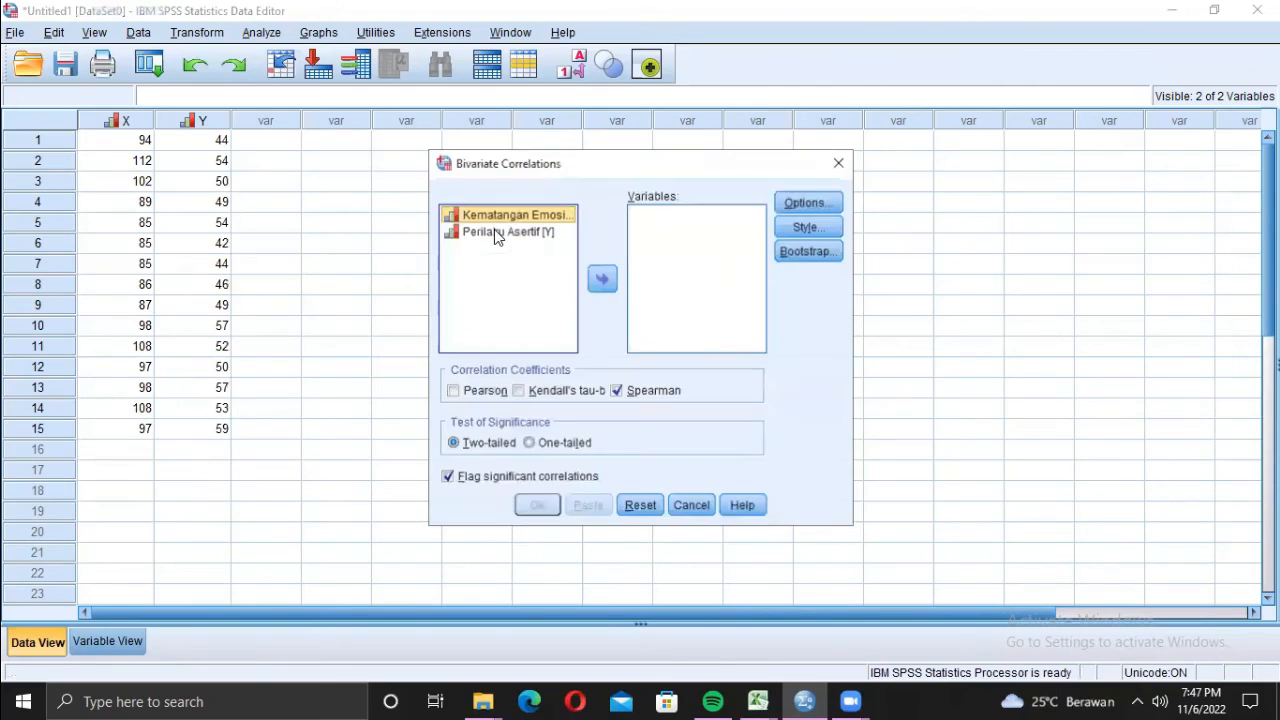
pyautogui.keyDown('shift'); pyautogui.click(540, 236); pyautogui.keyUp('shift')
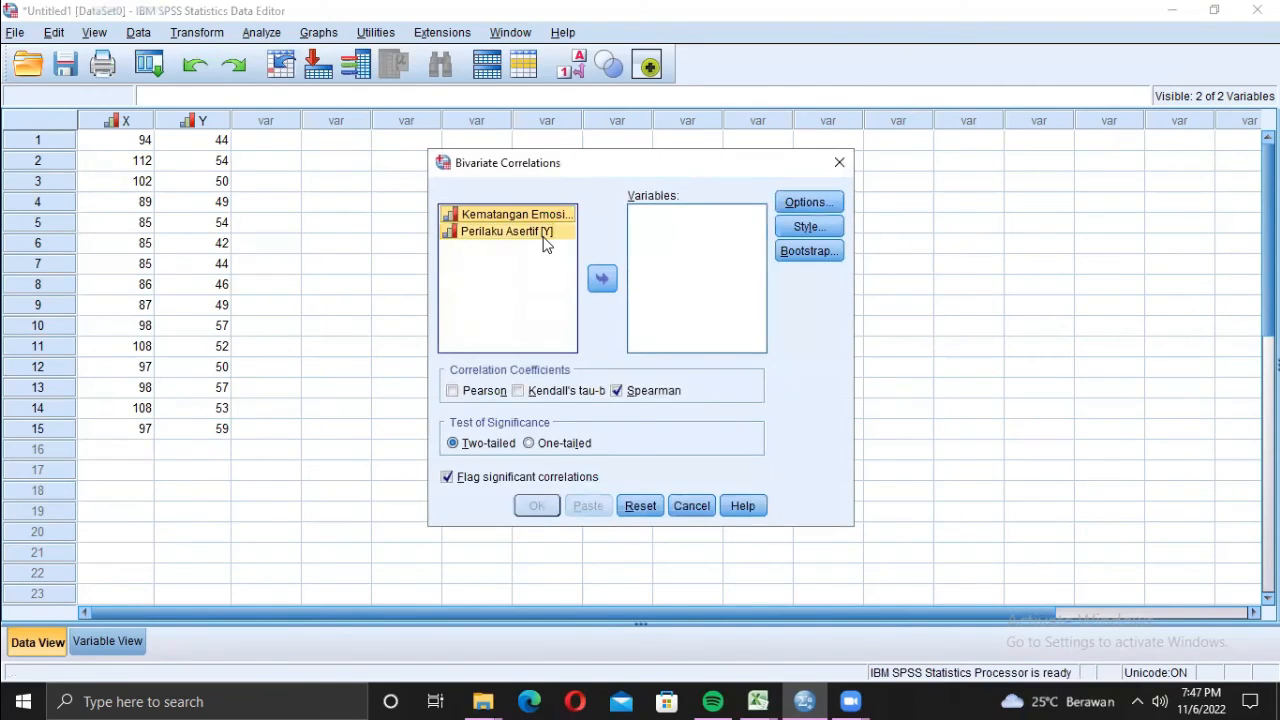
pyautogui.click(604, 280)
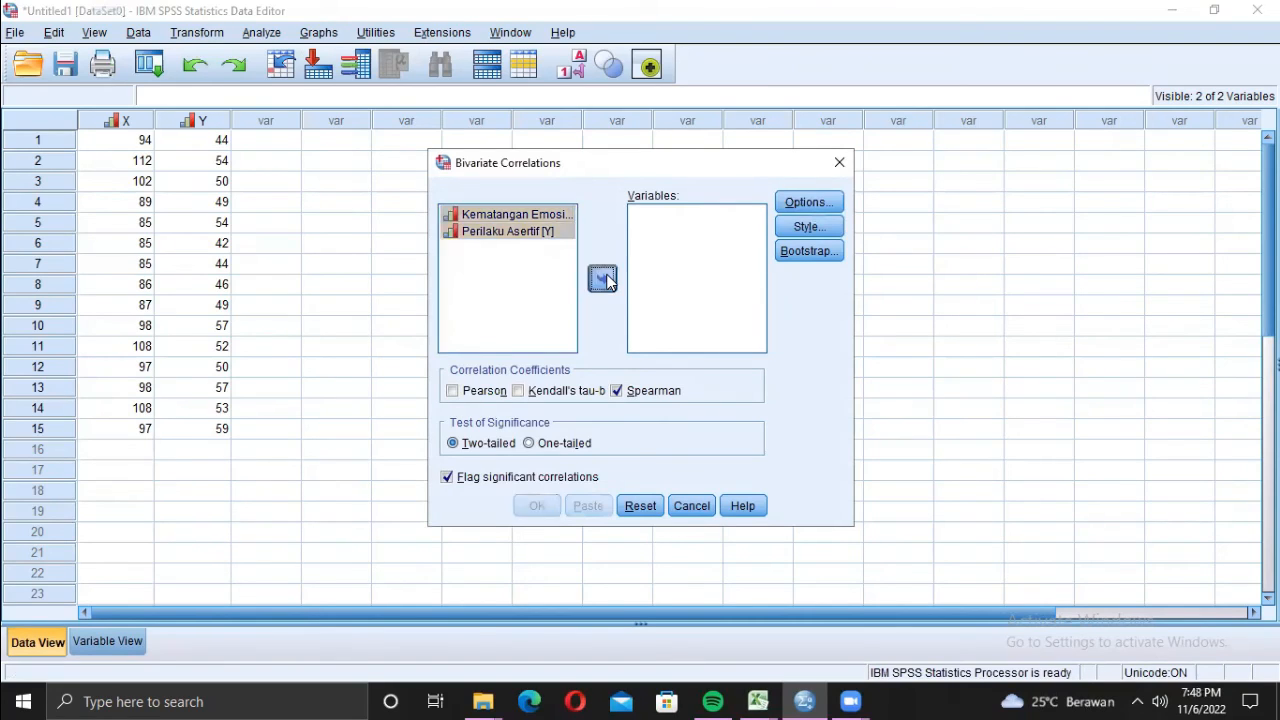
# Run the two-tailed correlation with only the Spearman coefficient and significant correlations flagged.
pyautogui.click(617, 390)
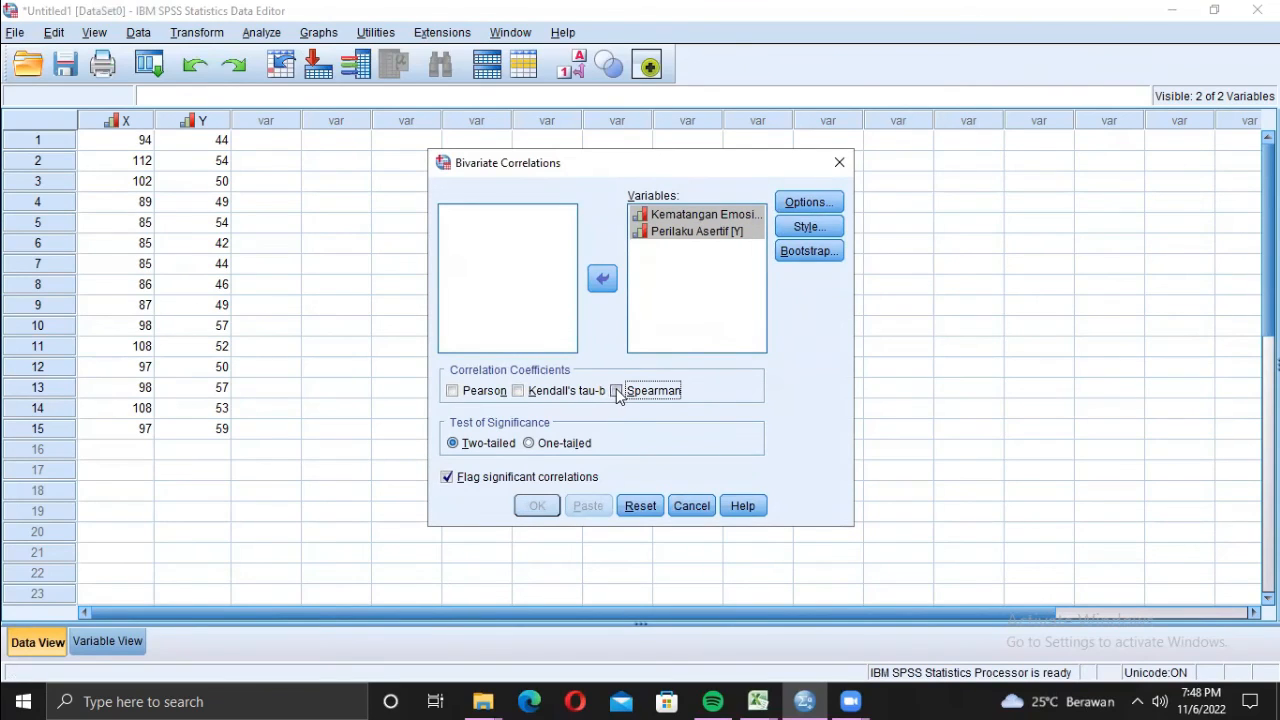
pyautogui.click(617, 391)
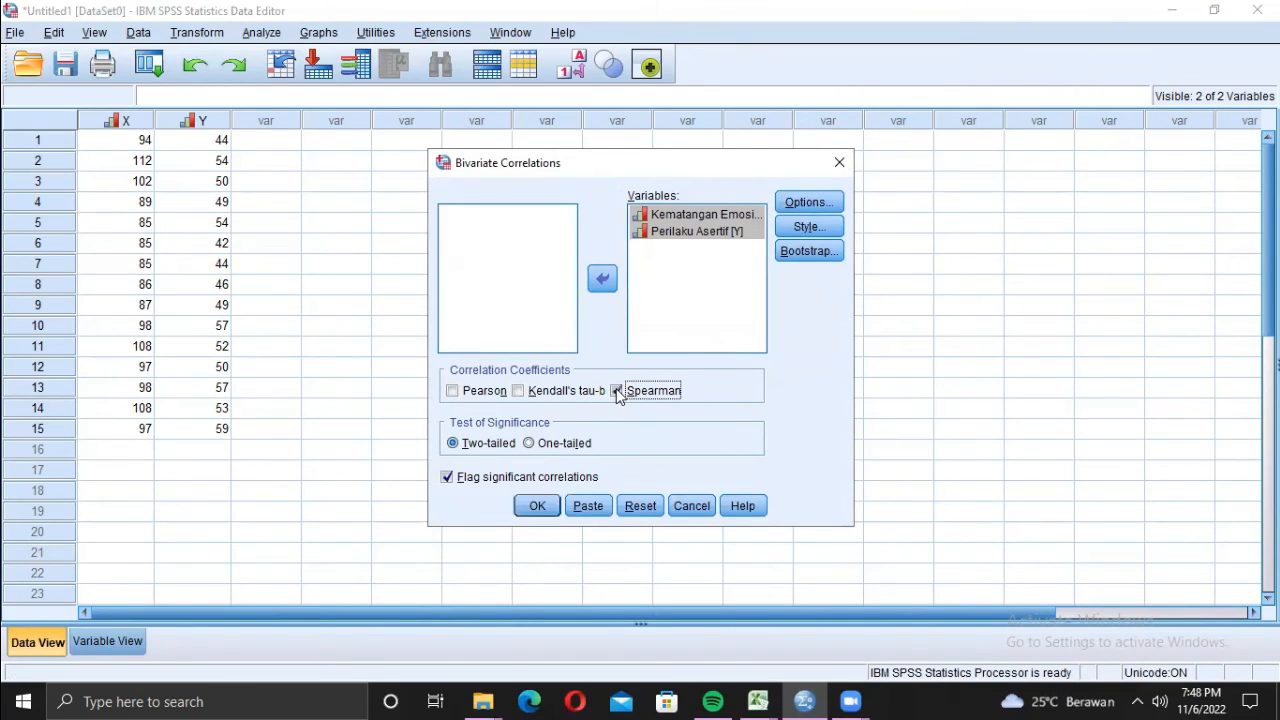
pyautogui.click(538, 506)
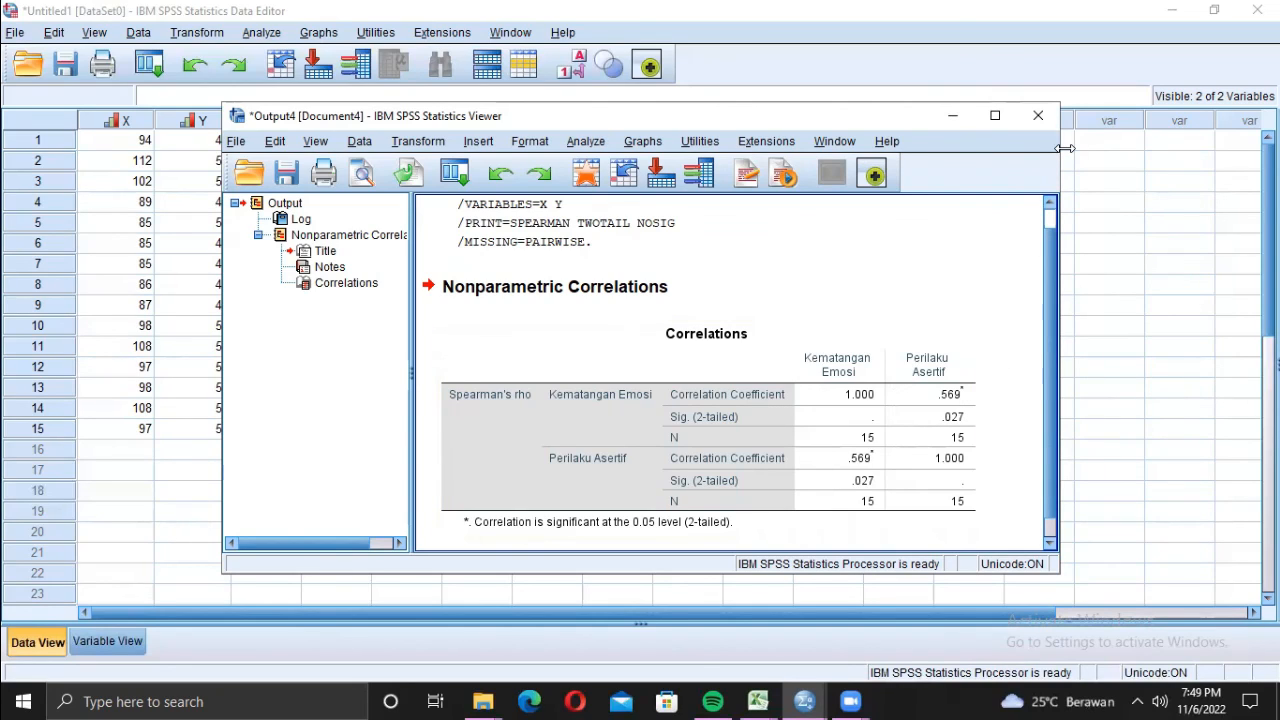
pyautogui.click(1113, 90)
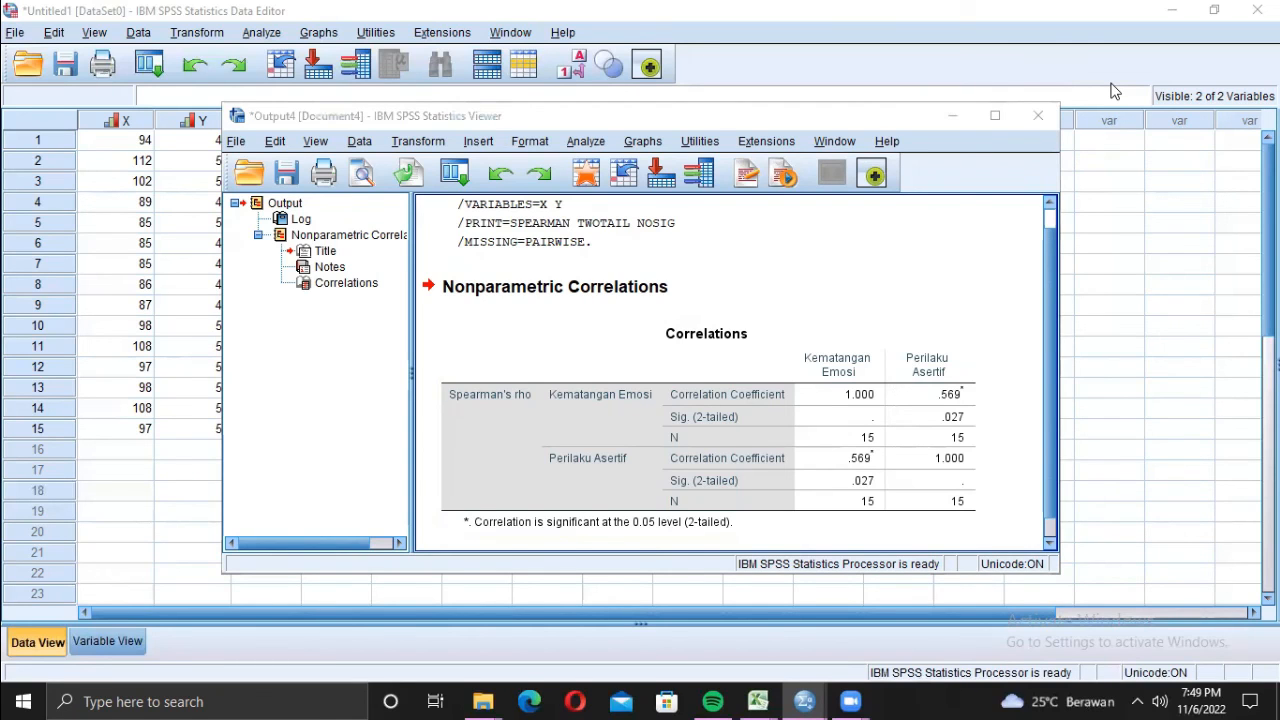